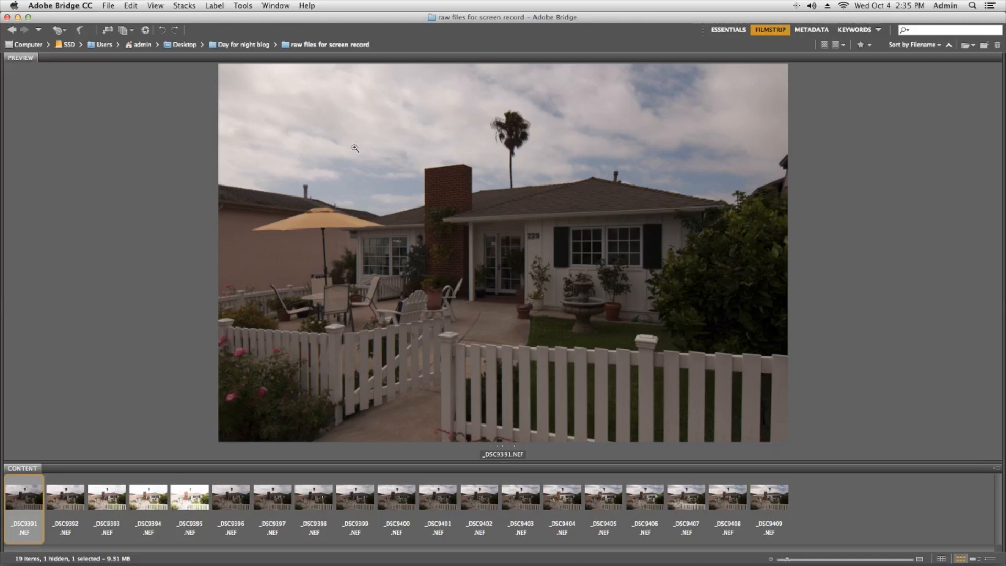
# Step: Compare the bracketed exposures _DSC9391.NEF through _DSC9395.NEF in the preview to choose a base image
pyautogui.press('Right')
pyautogui.press('Right')
pyautogui.press('Right')
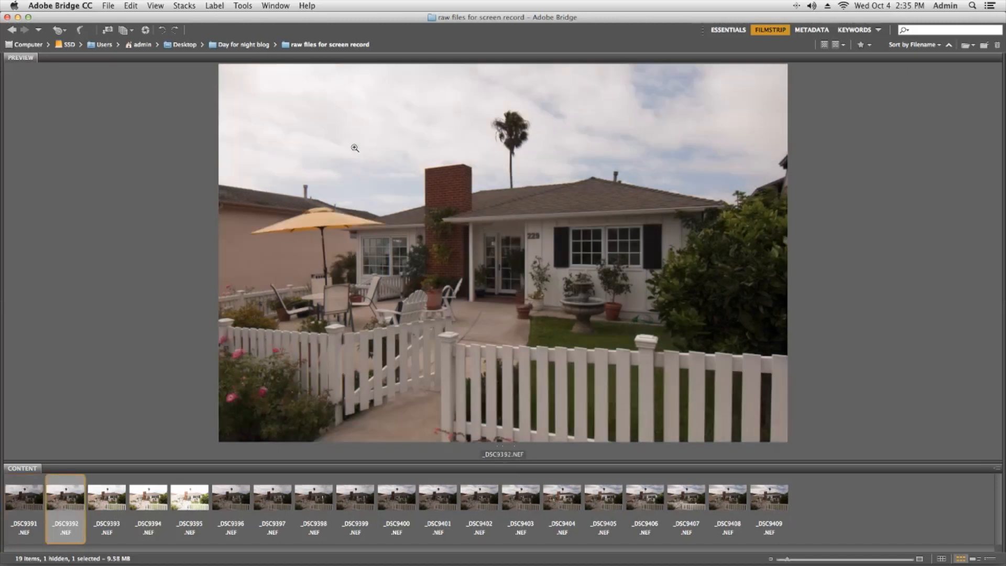
pyautogui.press('Right')
pyautogui.press('Left')
pyautogui.press('Left')
pyautogui.press('Left')
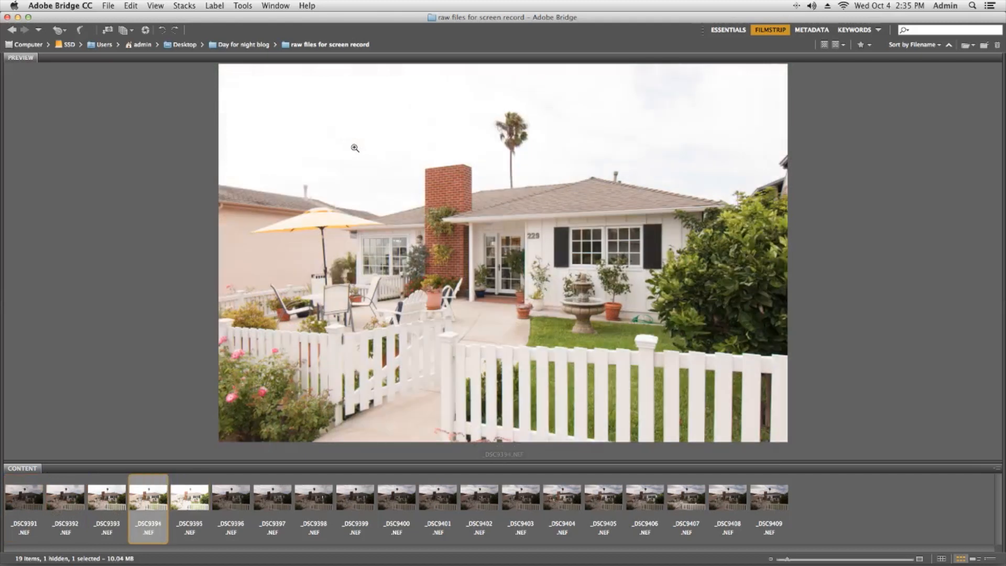
pyautogui.press('Left')
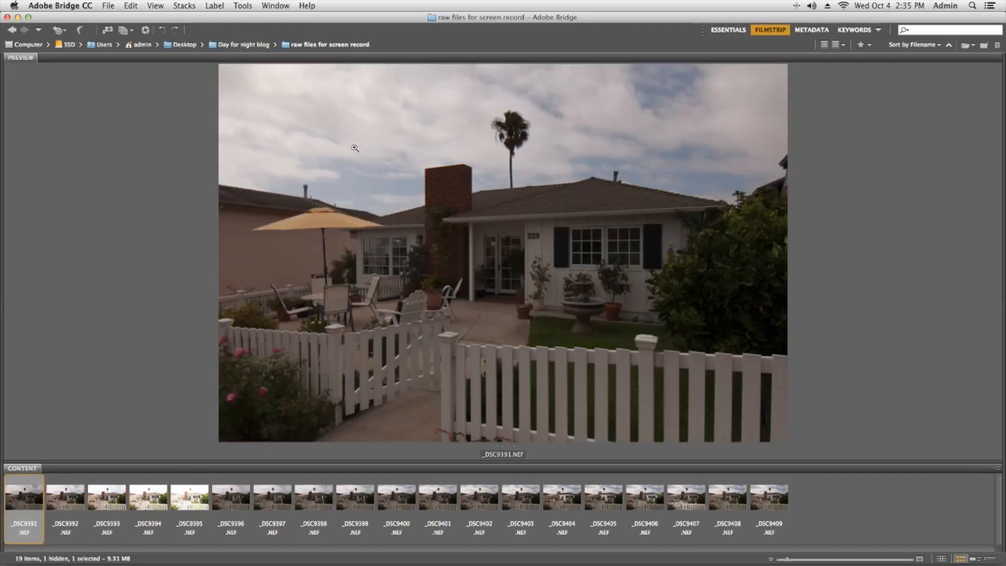
pyautogui.press('Right')
pyautogui.press('Left')
pyautogui.press('Right')
pyautogui.press('Right')
pyautogui.press('Right')
pyautogui.press('Right')
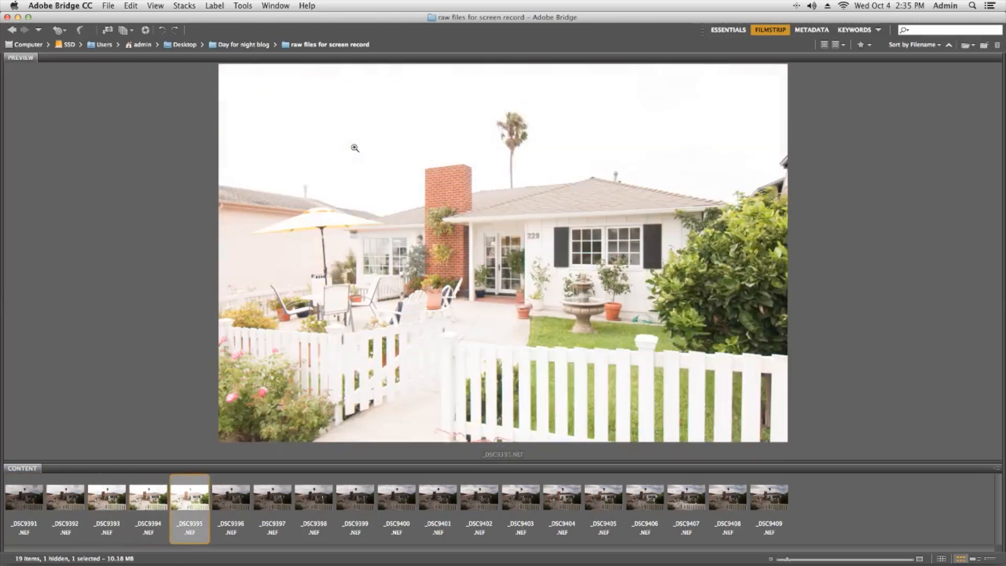
pyautogui.press('Left')
pyautogui.press('Left')
pyautogui.press('Left')
pyautogui.press('Left')
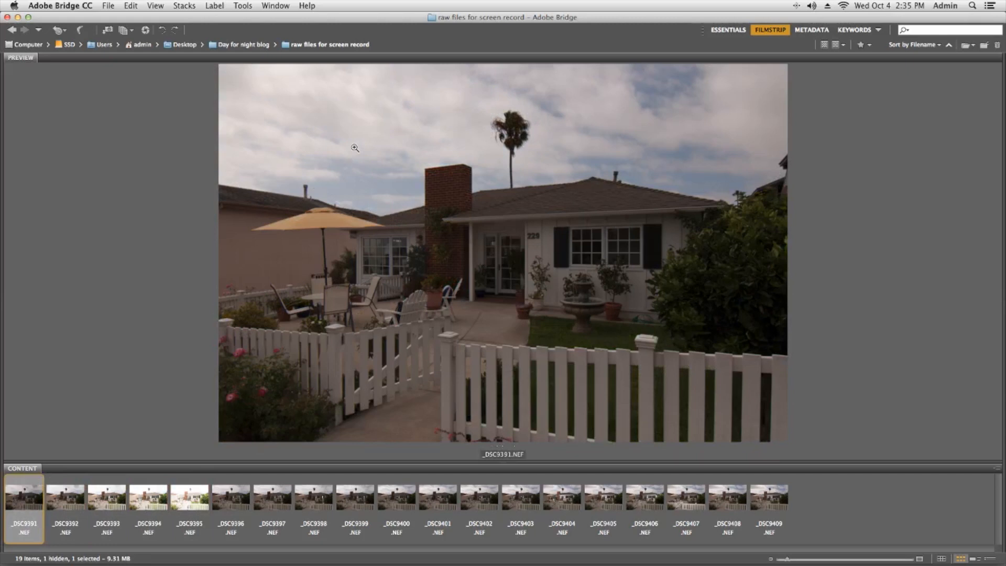
pyautogui.press('Right')
pyautogui.press('Right')
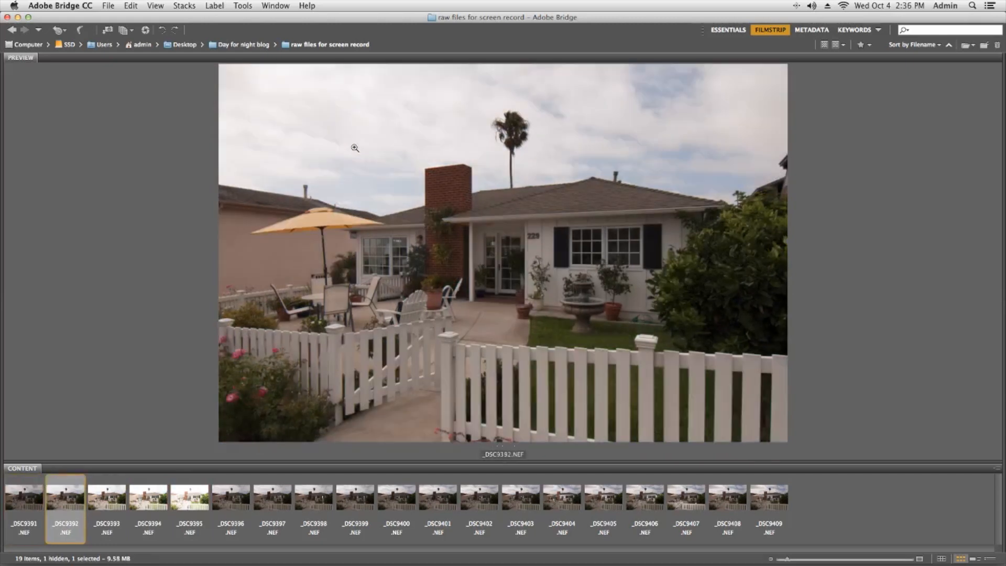
pyautogui.press('Left')
pyautogui.press('Left')
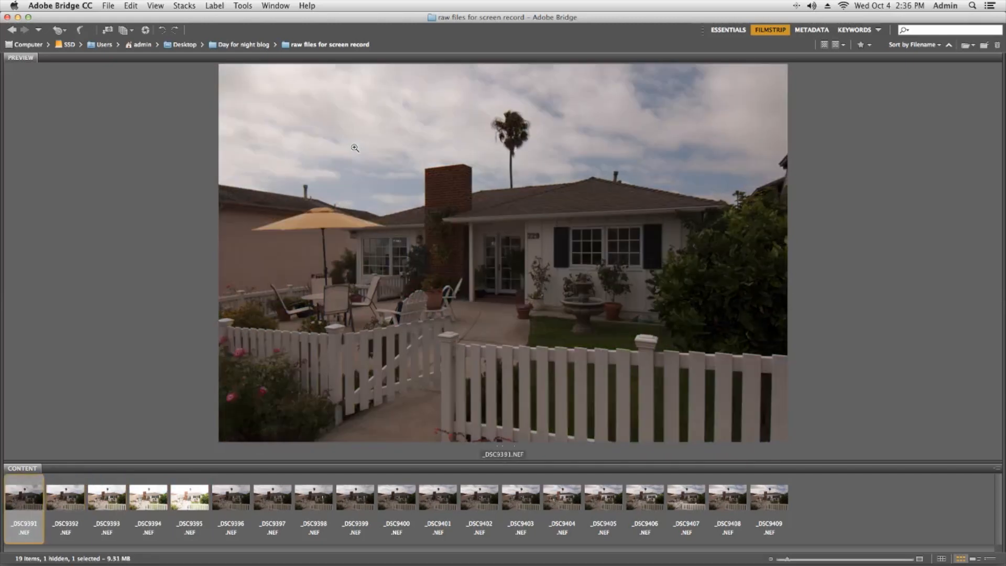
pyautogui.press('Right')
pyautogui.press('Left')
# Step: Open _DSC9391.NEF in Camera Raw and apply the standard EXTERIOR starting point preset
pyautogui.press('Return')
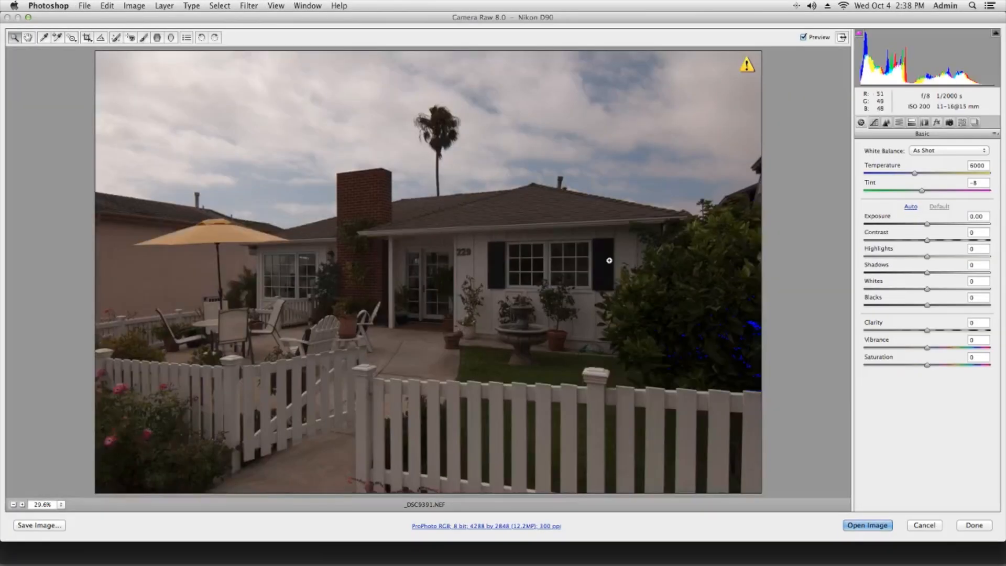
pyautogui.click(992, 135)
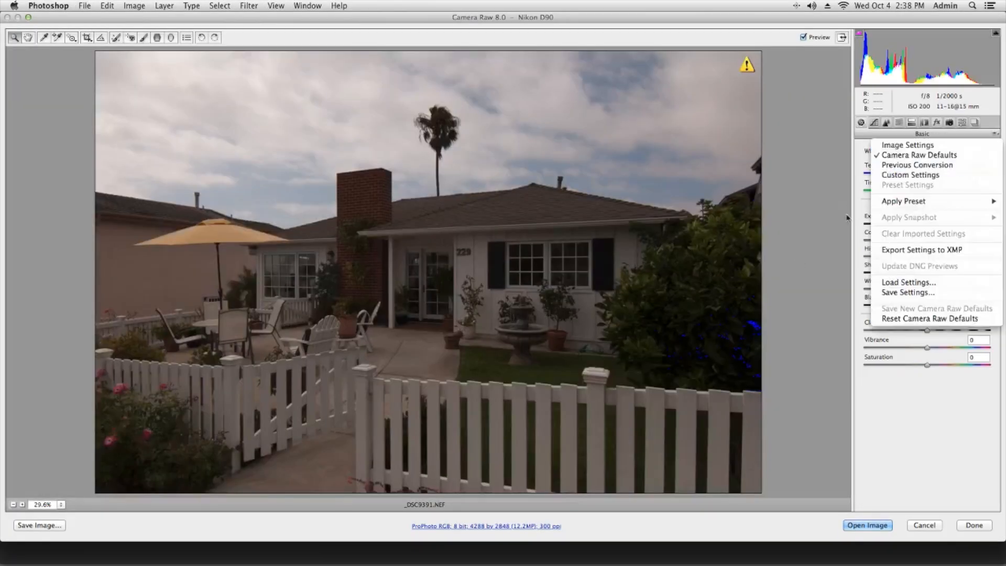
pyautogui.moveTo(921, 201)
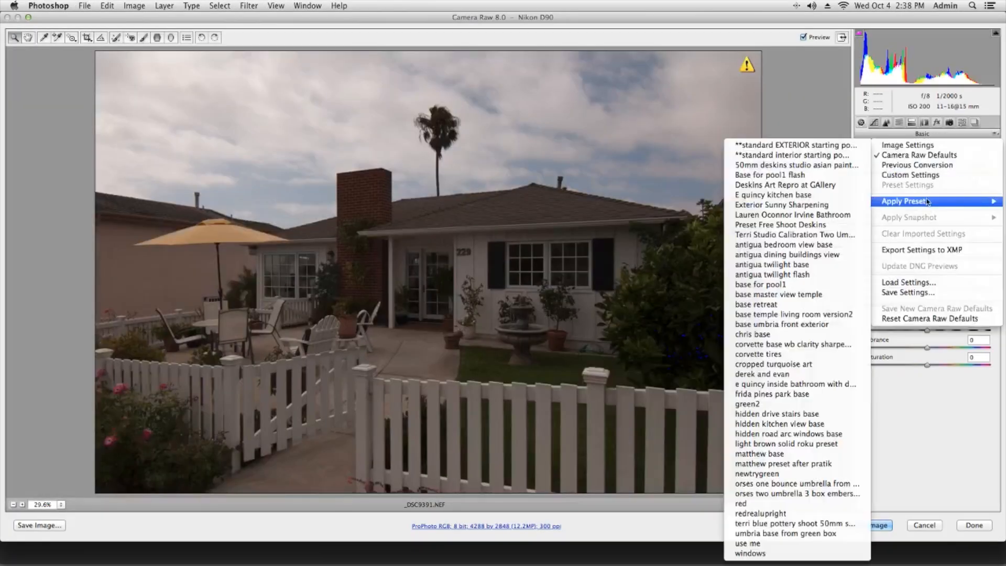
pyautogui.click(822, 149)
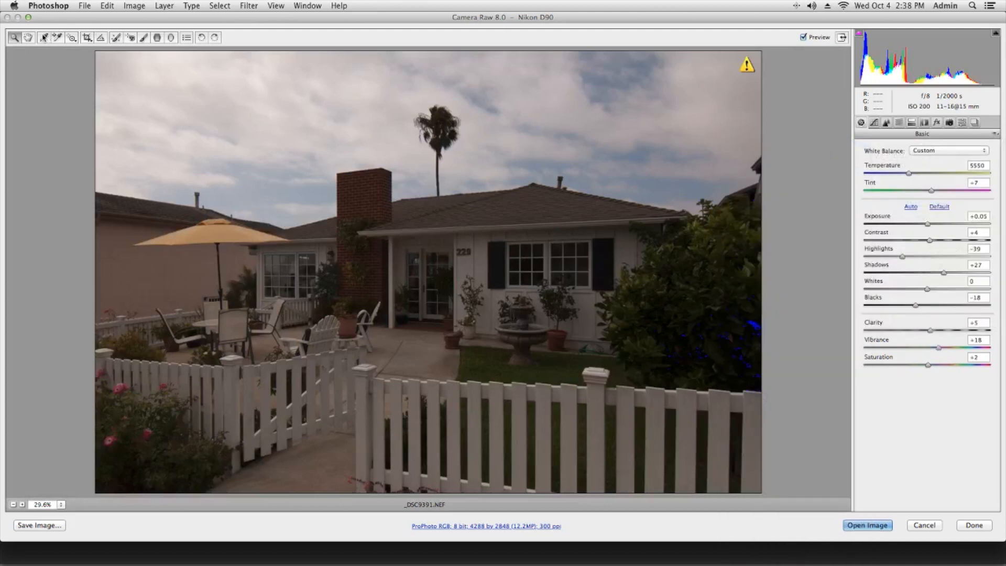
# Step: Sample the white siding below the house number for white balance and raise the exposure to +0.65
pyautogui.click(44, 39)
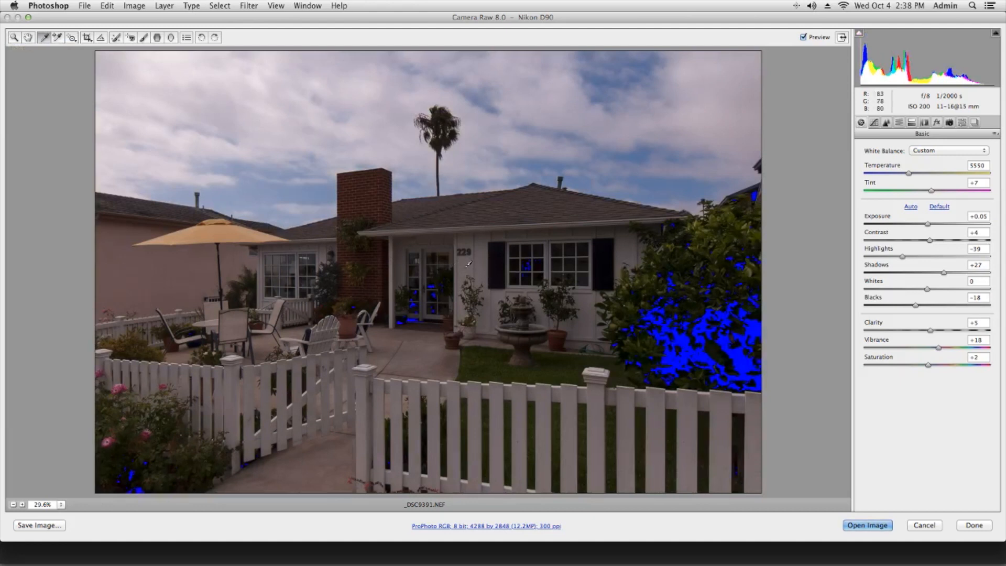
pyautogui.click(466, 267)
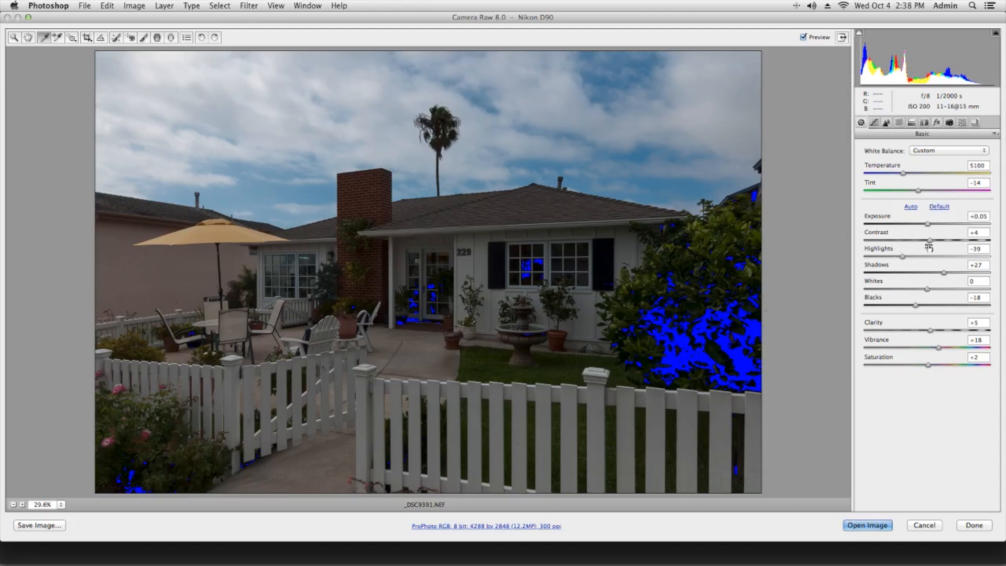
pyautogui.click(987, 215)
pyautogui.press('Up')
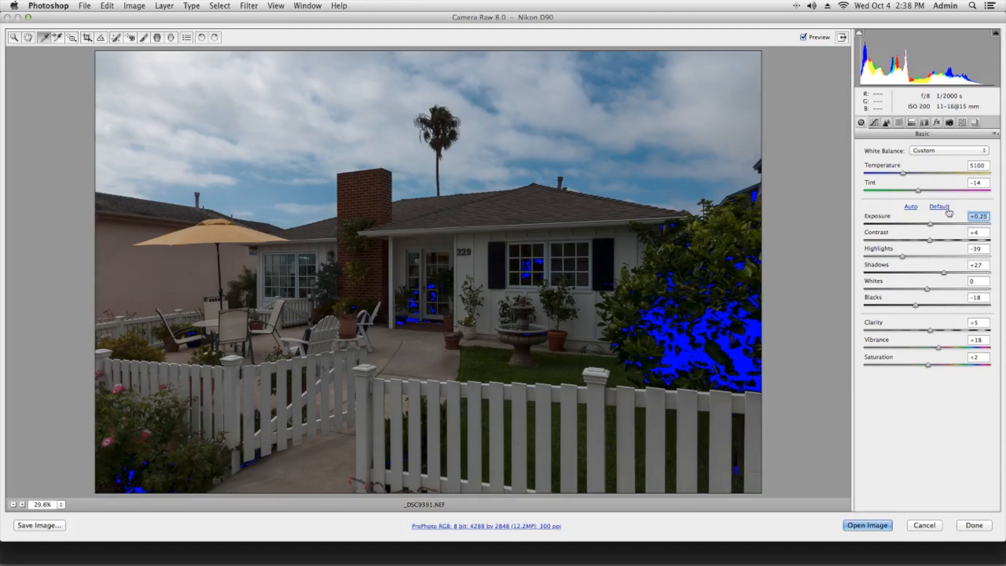
pyautogui.press('Up')
pyautogui.press('Up')
pyautogui.press('Up')
pyautogui.press('Up')
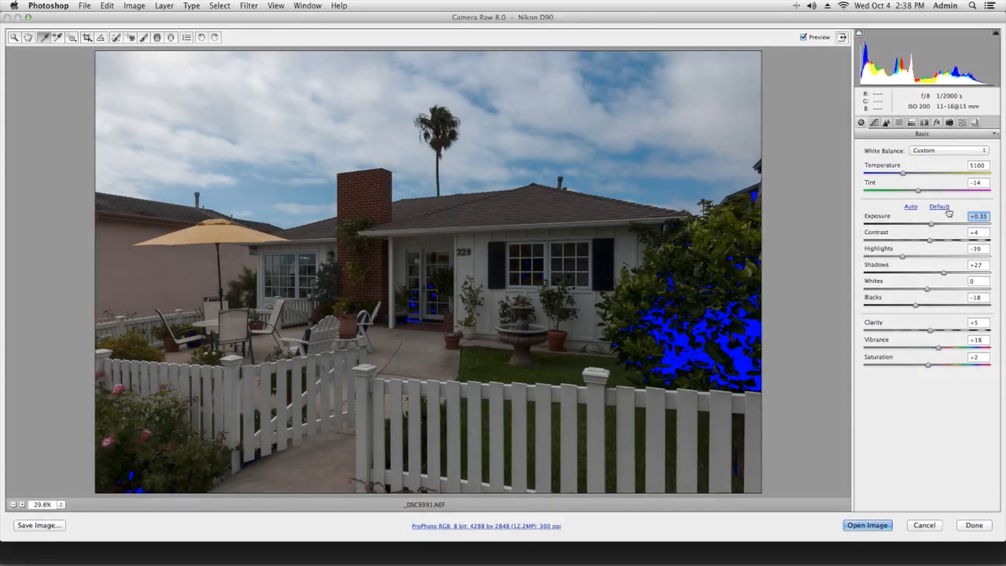
pyautogui.press('Up')
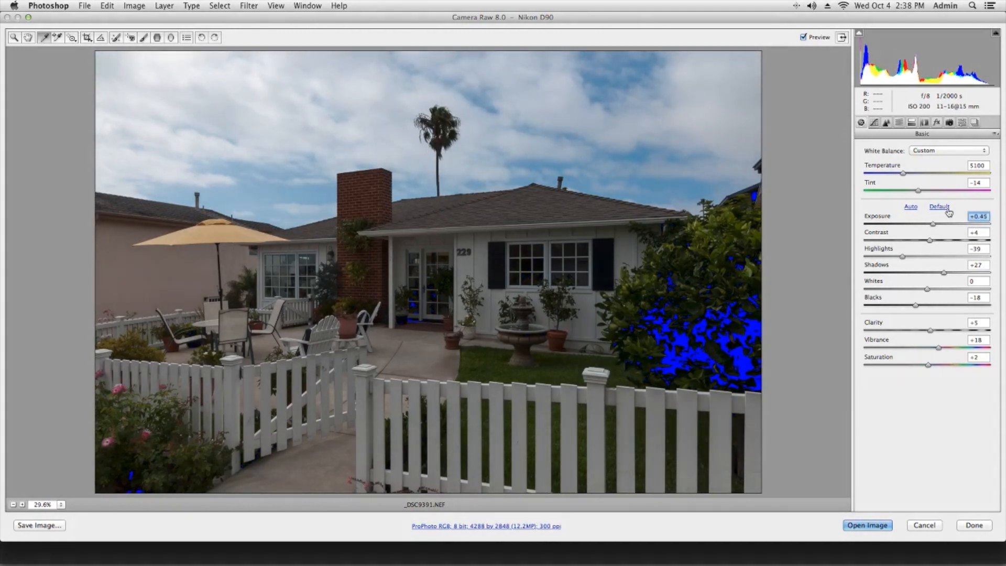
pyautogui.press('Up')
pyautogui.press('Up')
pyautogui.press('Up')
pyautogui.press('Up')
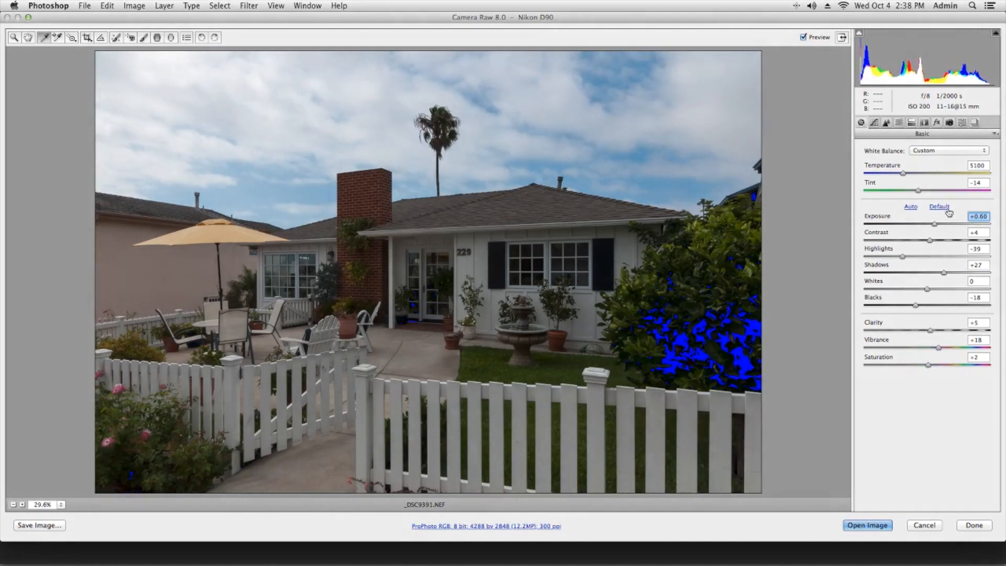
pyautogui.press('Up')
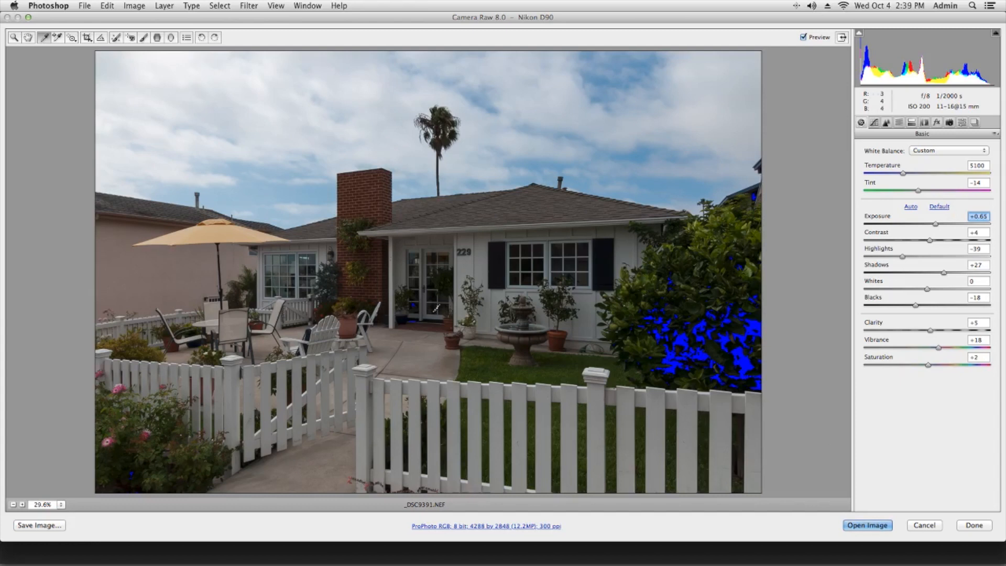
pyautogui.press('Down')
# Step: Warm the image by raising the white balance temperature to 6050
pyautogui.click(987, 164)
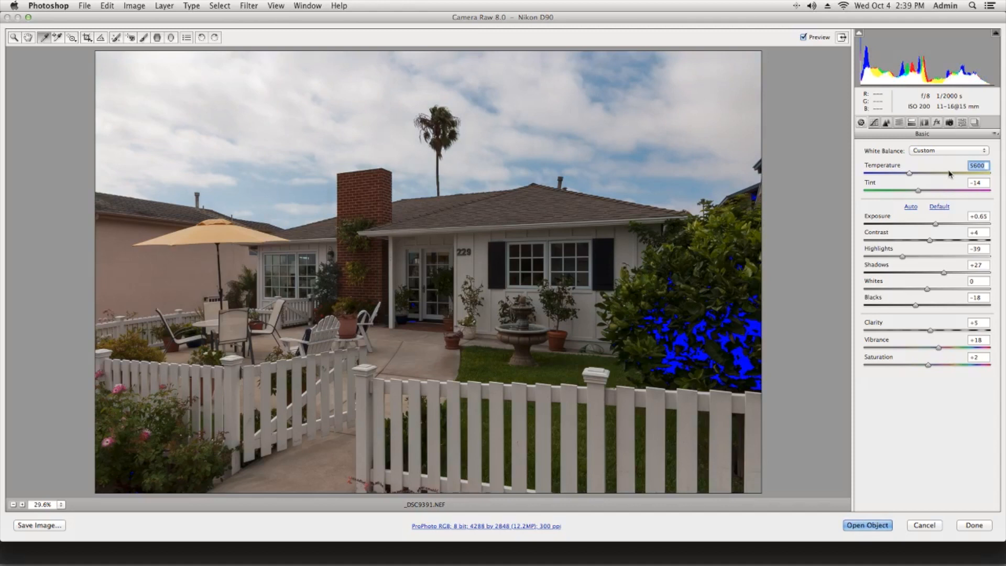
pyautogui.press('Up')
pyautogui.press('Up')
pyautogui.press('Up')
pyautogui.press('Up')
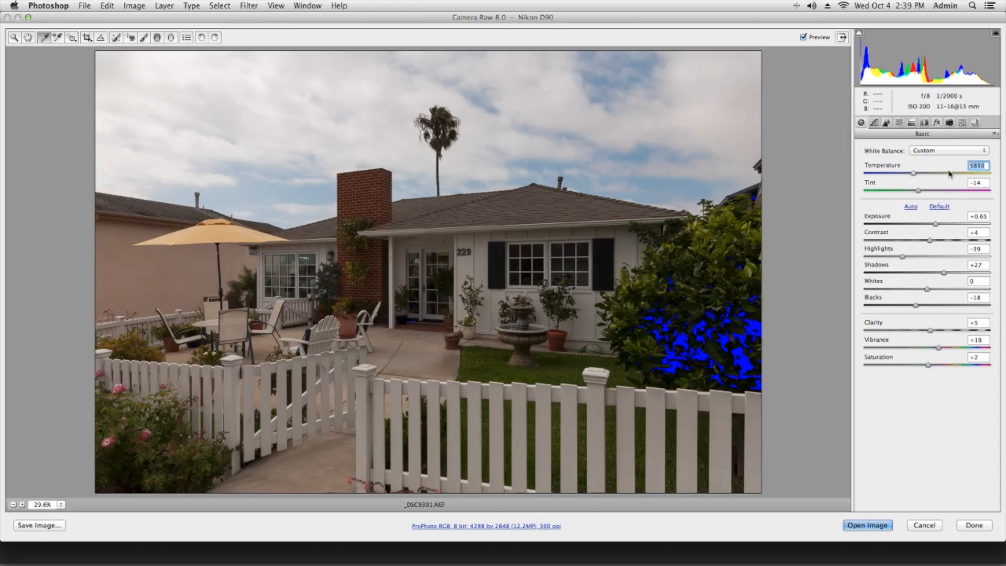
pyautogui.press('Up')
pyautogui.press('Up')
pyautogui.press('Up')
pyautogui.press('Up')
# Step: Place a colour sampler on the white siding below the house number and raise the temperature to 6400
pyautogui.press('s')
pyautogui.moveTo(579, 251); pyautogui.dragTo(472, 257)
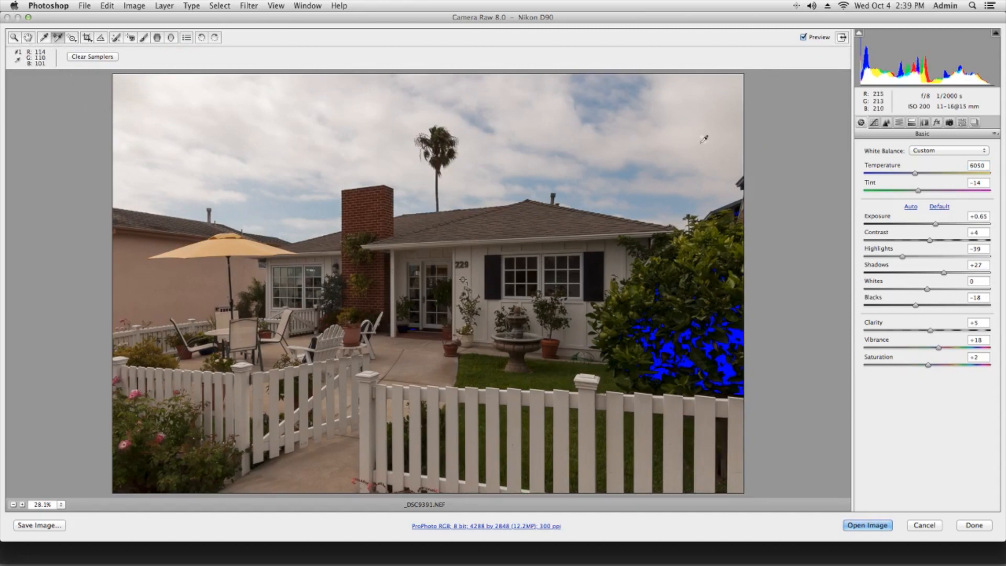
pyautogui.click(983, 165)
pyautogui.press('Up')
pyautogui.press('Up')
pyautogui.press('Up')
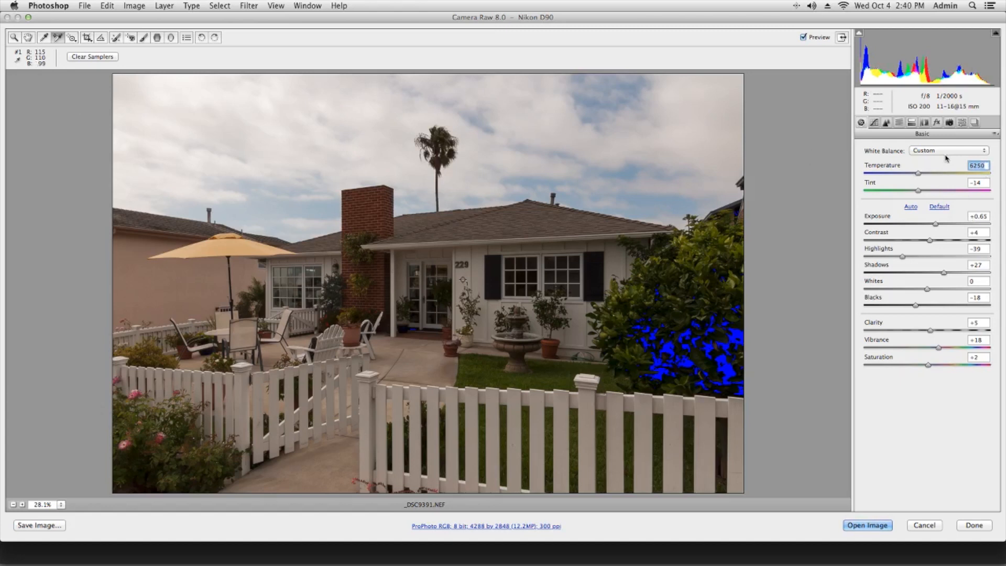
pyautogui.press('Up')
pyautogui.press('Up')
pyautogui.press('Up')
# Step: Set the tint to -8 and lower the temperature to 6250
pyautogui.click(984, 182)
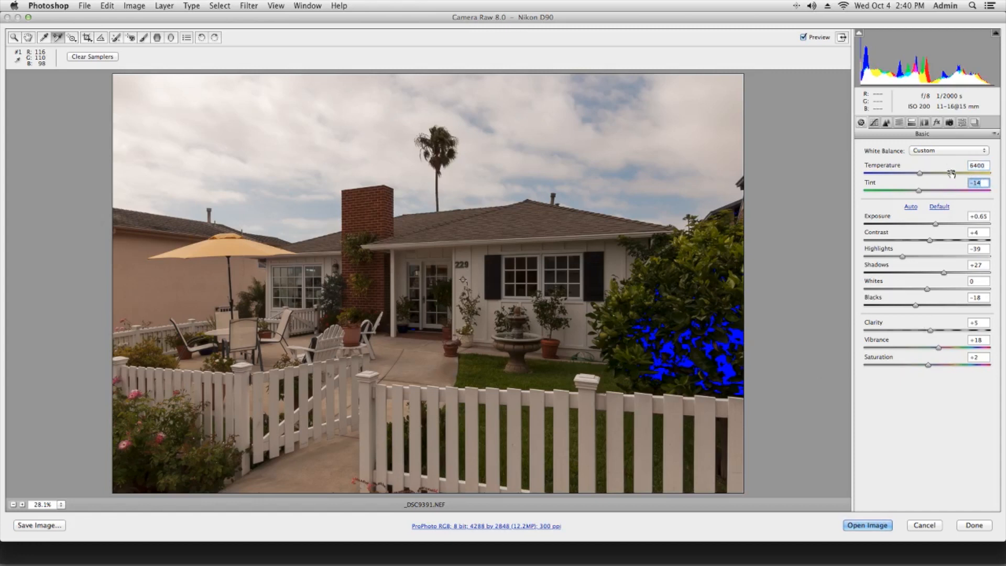
pyautogui.press('Up')
pyautogui.press('Up')
pyautogui.press('Up')
pyautogui.press('Up')
pyautogui.hotkey('shift', 'Tab')
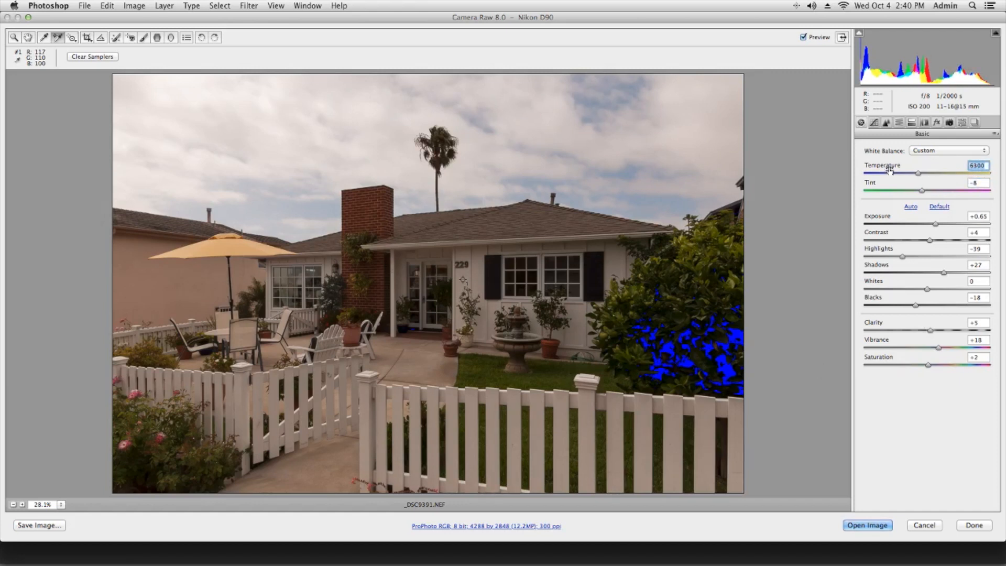
pyautogui.press('Down')
# Step: Set the shadows to +35, the whites to +10 and the blacks to -23
pyautogui.moveTo(915, 305); pyautogui.dragTo(949, 275)
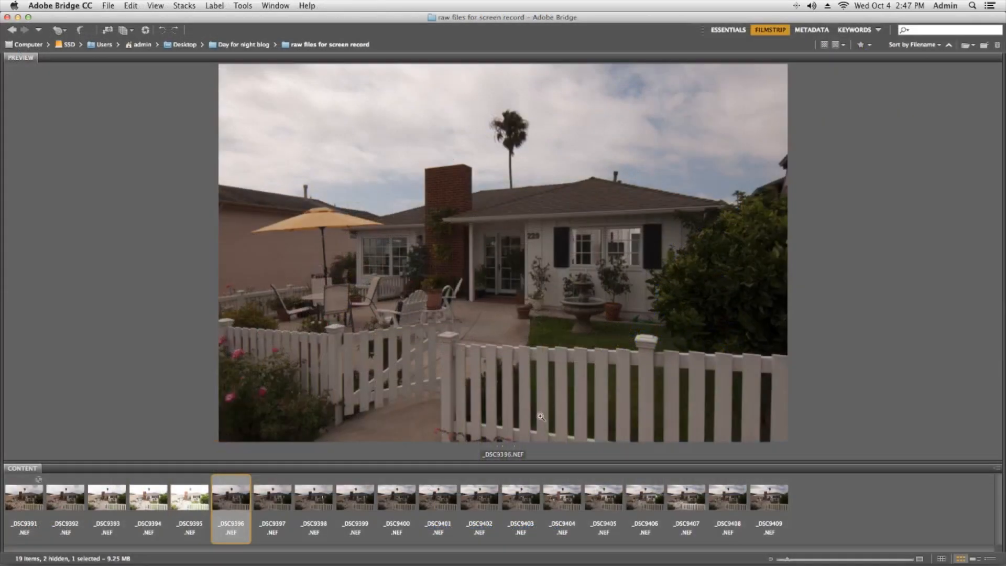
# Step: Compare the flash frame _DSC9396.NEF with the processed base image _DSC9391.NEF and the frames in between
pyautogui.press('Left')
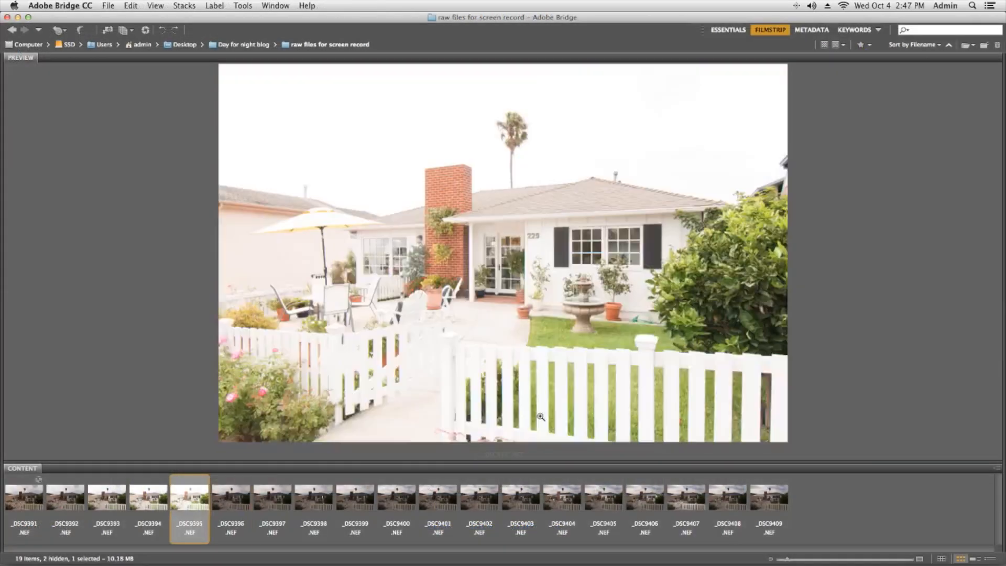
pyautogui.press('Right')
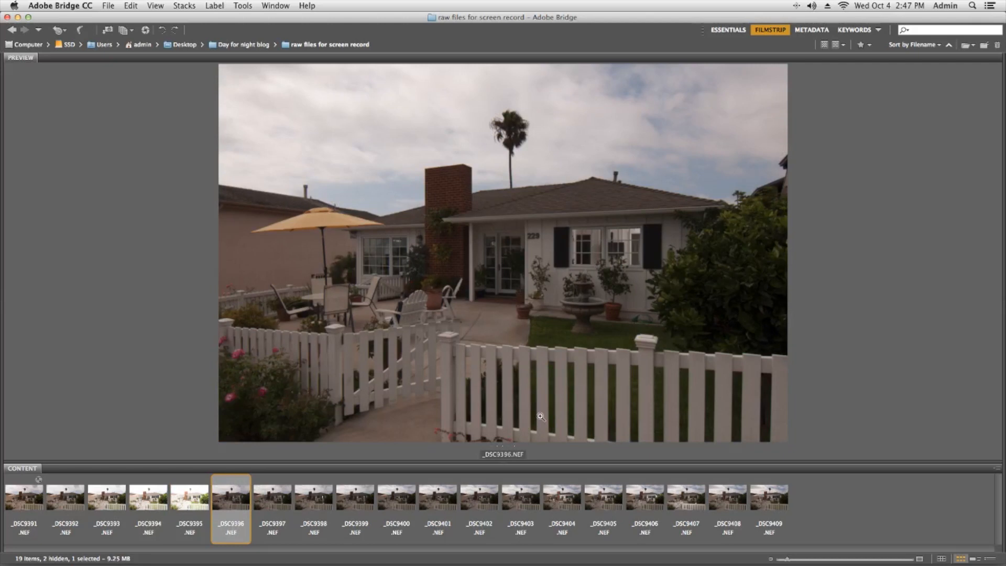
pyautogui.press('Left')
pyautogui.press('Left')
pyautogui.press('Left')
pyautogui.press('Left')
pyautogui.press('Left')
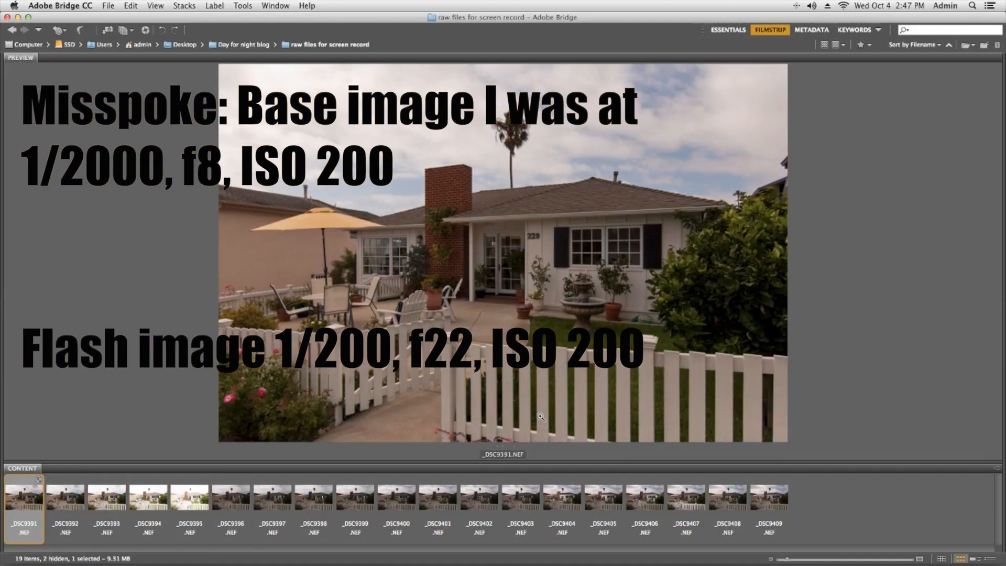
pyautogui.press('Right')
pyautogui.press('Right')
pyautogui.press('Right')
pyautogui.press('Right')
pyautogui.press('Right')
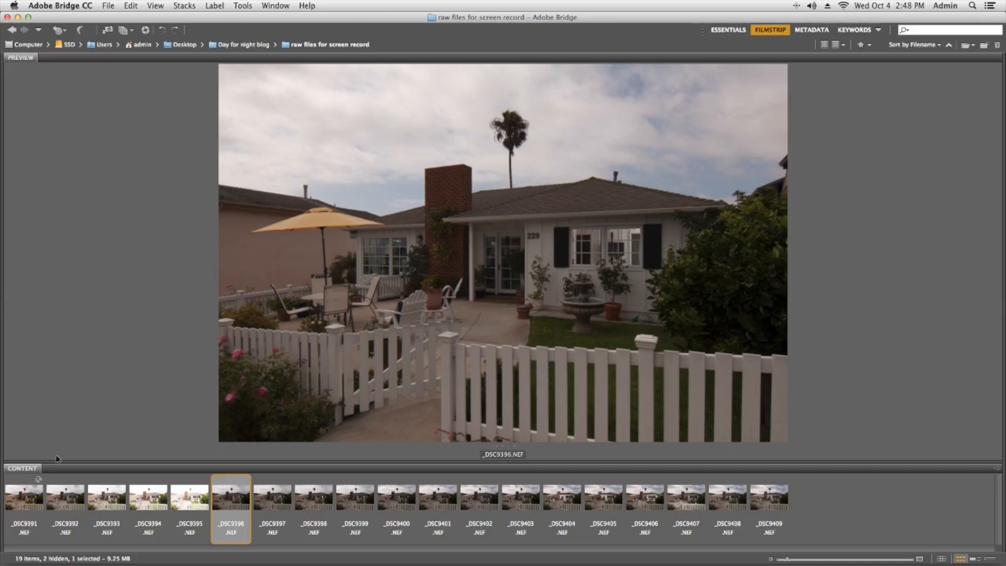
pyautogui.click(267, 506)
pyautogui.click(234, 500)
pyautogui.click(25, 502)
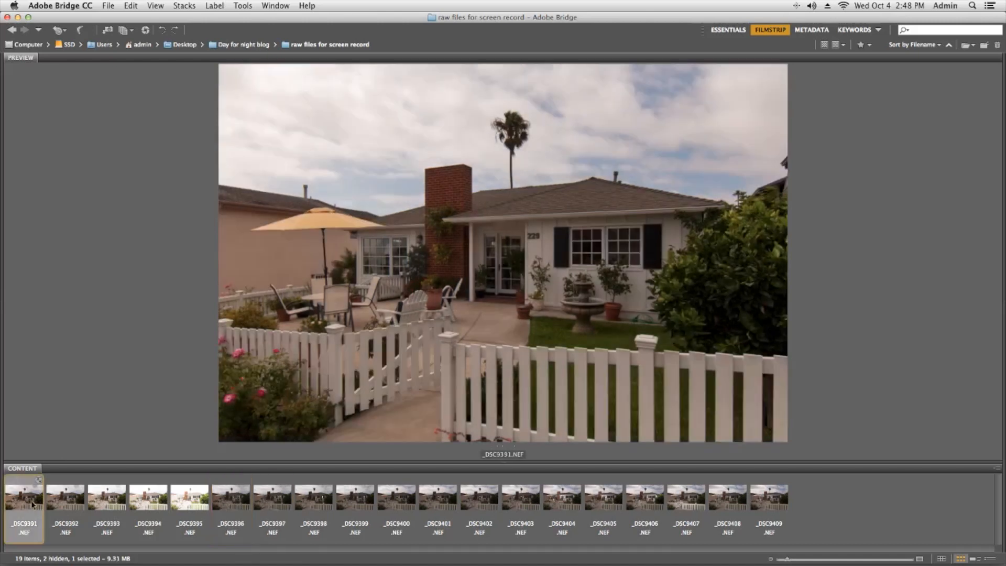
pyautogui.click(234, 500)
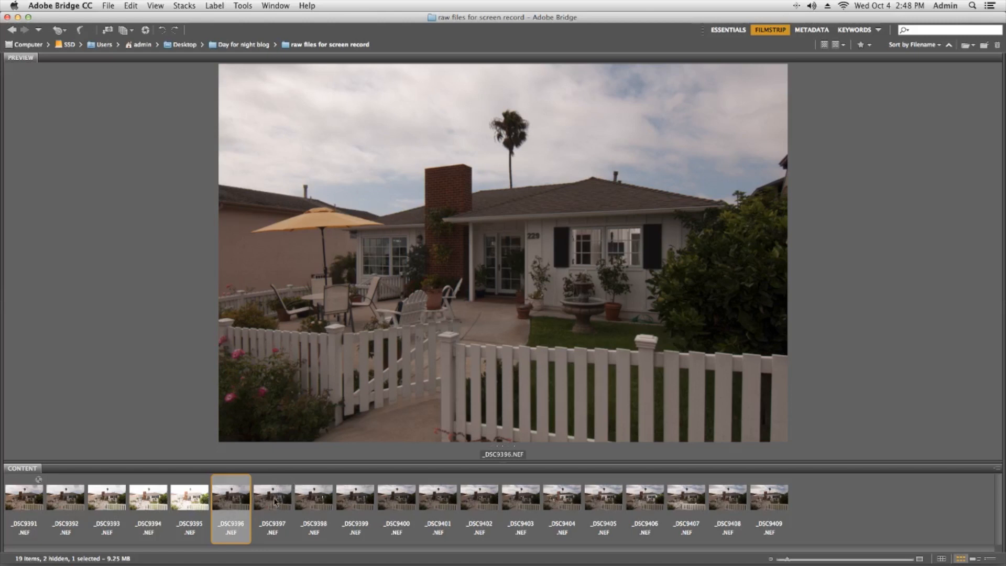
# Step: Open _DSC9391.NEF and _DSC9397.NEF together in Camera Raw, synchronize the base image's settings to both, and display _DSC9397.NEF
pyautogui.click(274, 501)
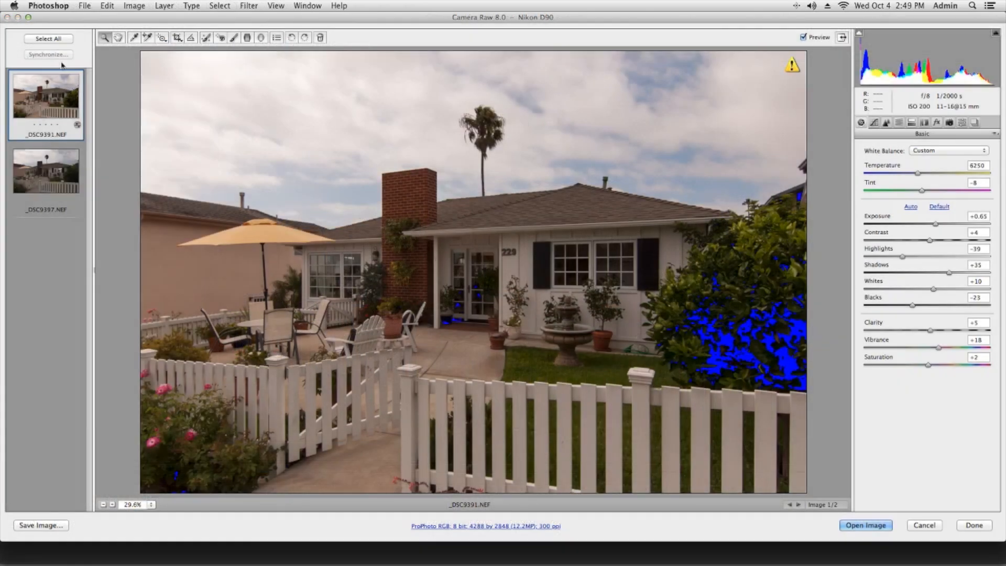
pyautogui.click(54, 40)
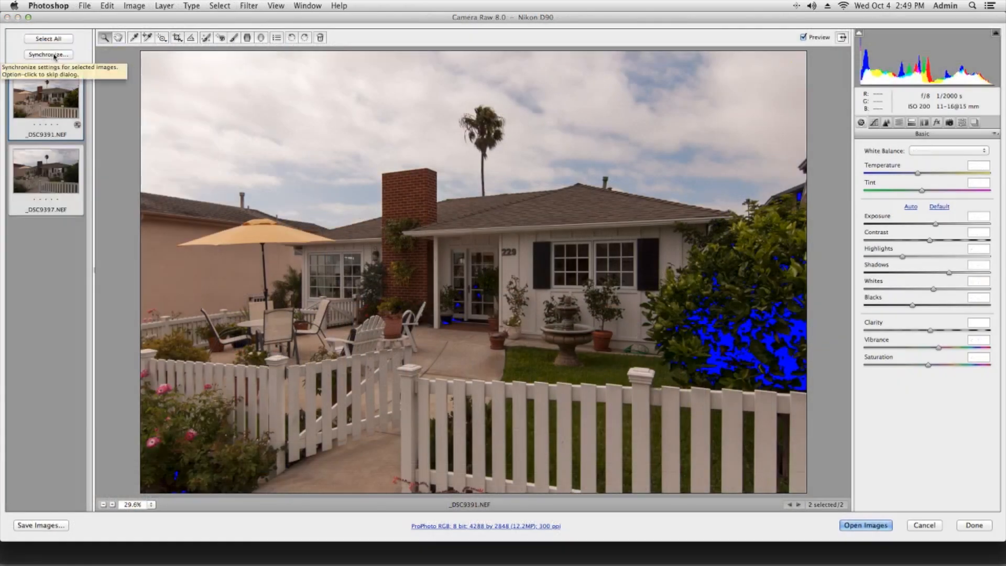
pyautogui.click(54, 54)
pyautogui.click(589, 95)
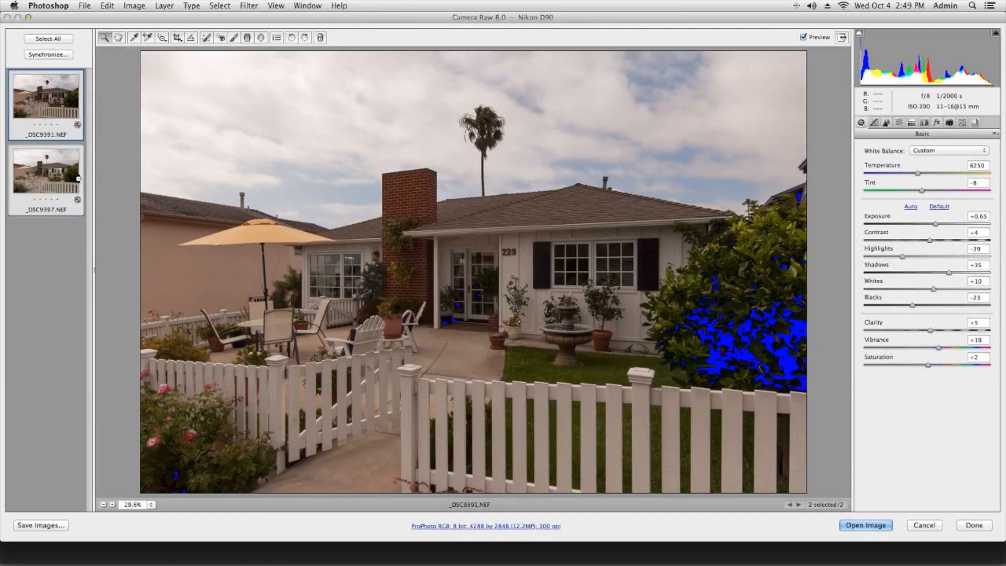
pyautogui.click(64, 177)
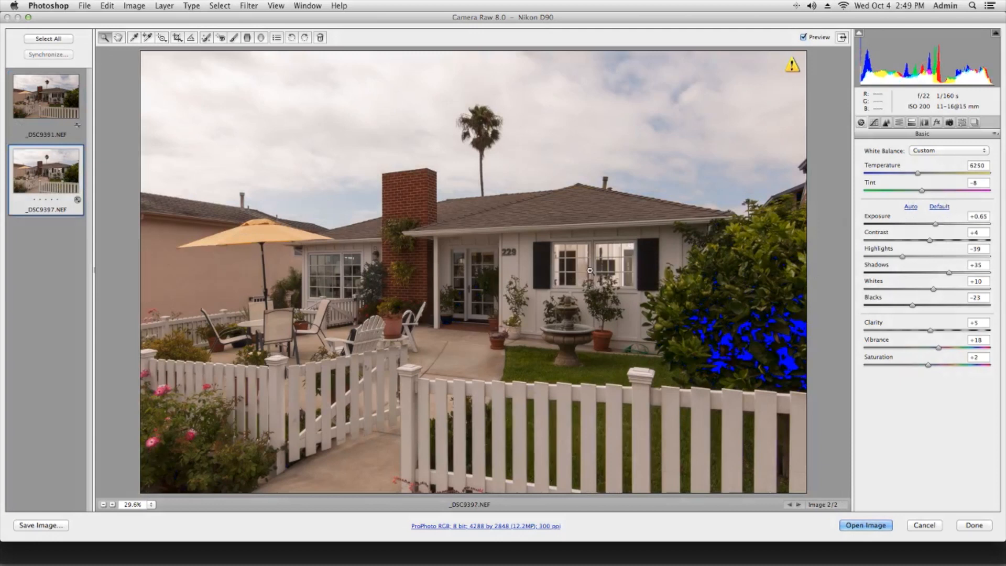
# Step: Raise the temperature of _DSC9397.NEF to 8250 and lower its highlights to -51
pyautogui.click(985, 165)
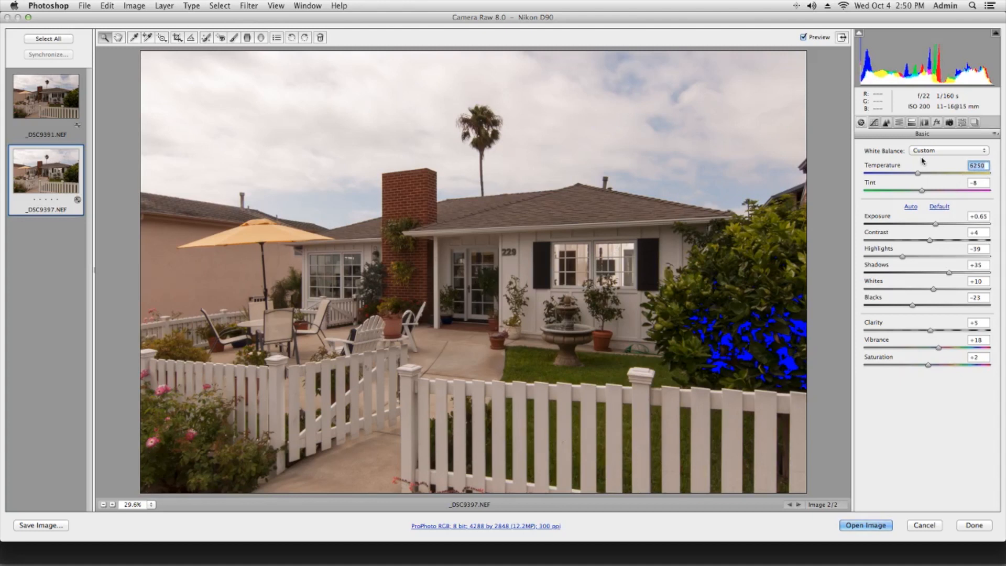
pyautogui.hotkey('shift', 'Up')
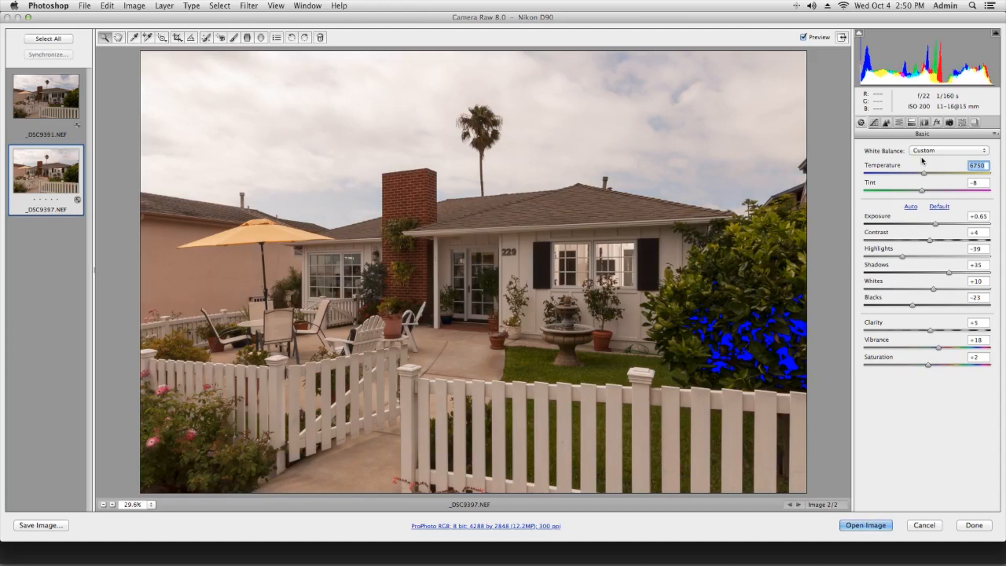
pyautogui.hotkey('shift', 'Up')
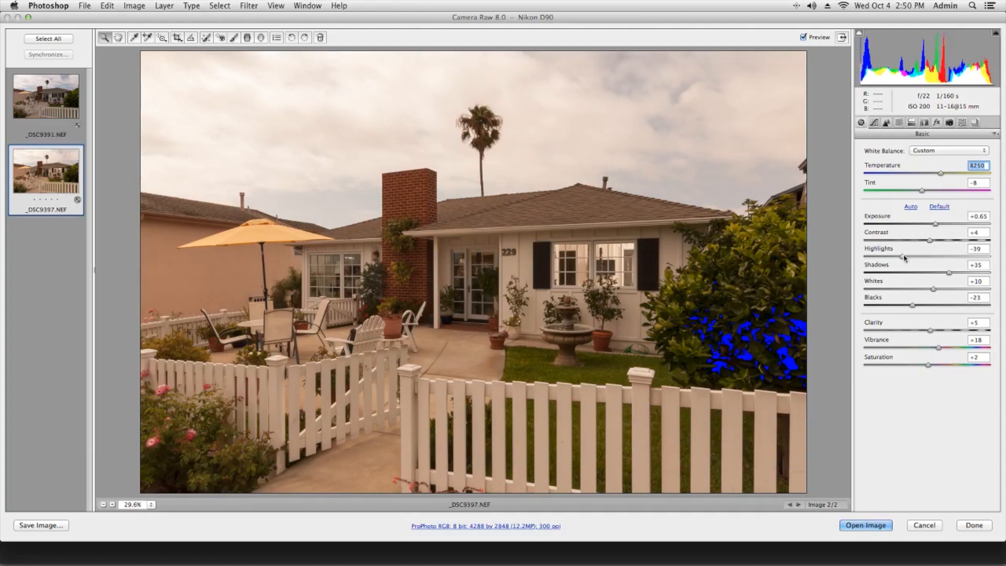
pyautogui.moveTo(903, 256); pyautogui.dragTo(895, 256)
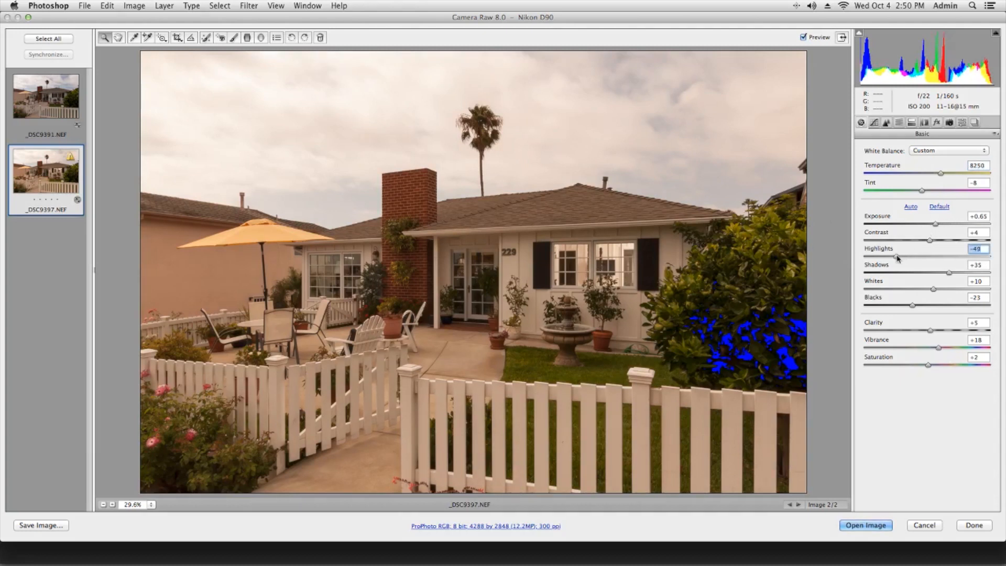
# Step: Lower the exposure to +0.15 and ease the highlights reduction slightly
pyautogui.click(934, 224)
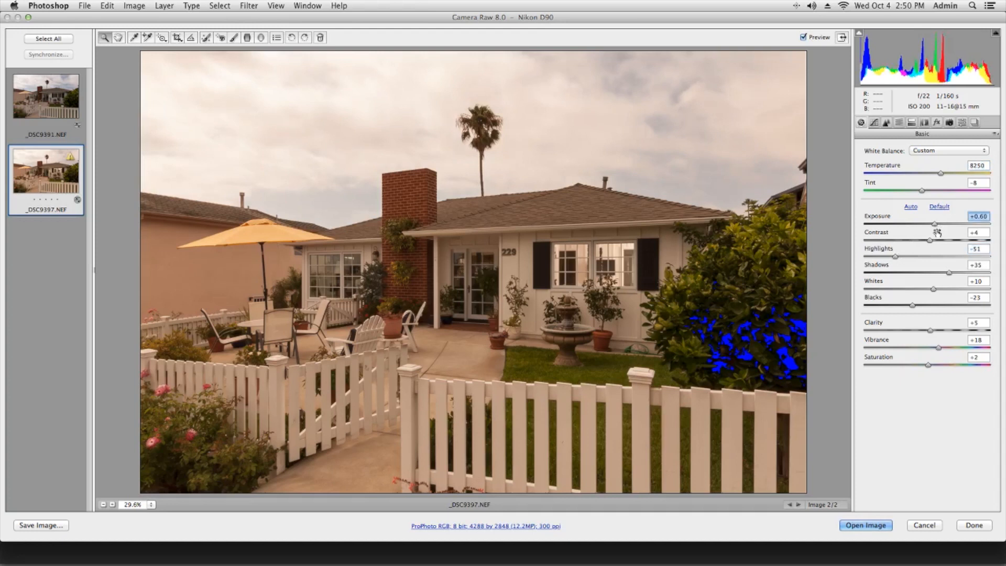
pyautogui.press('Down')
pyautogui.press('Down')
pyautogui.press('Down')
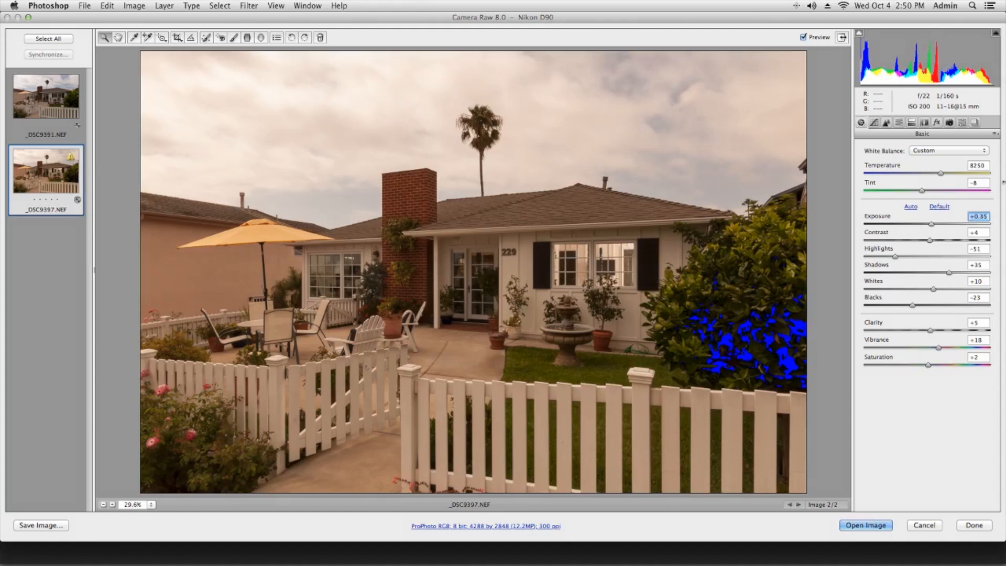
pyautogui.press('Down')
pyautogui.press('Down')
pyautogui.press('Down')
pyautogui.press('Down')
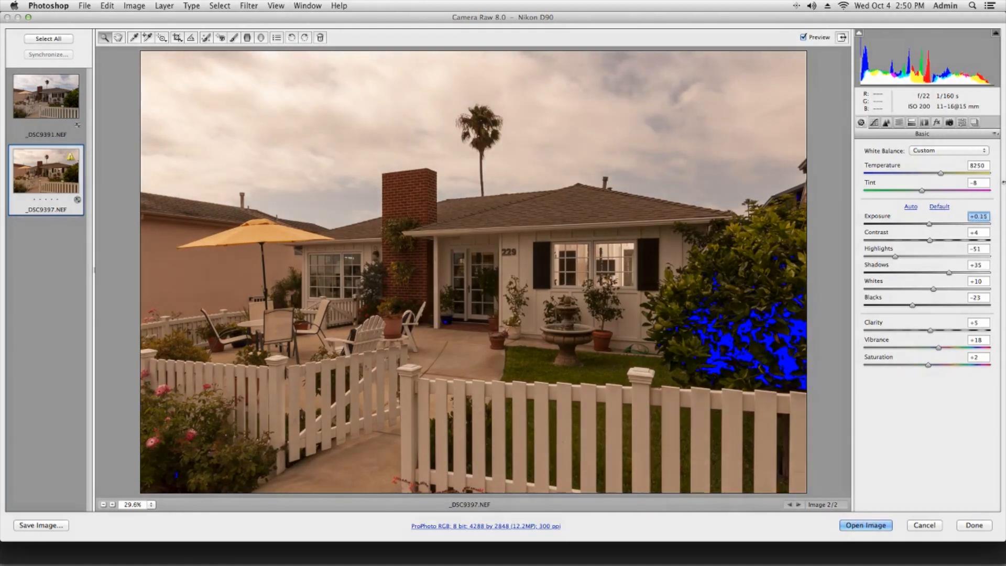
pyautogui.press('Down')
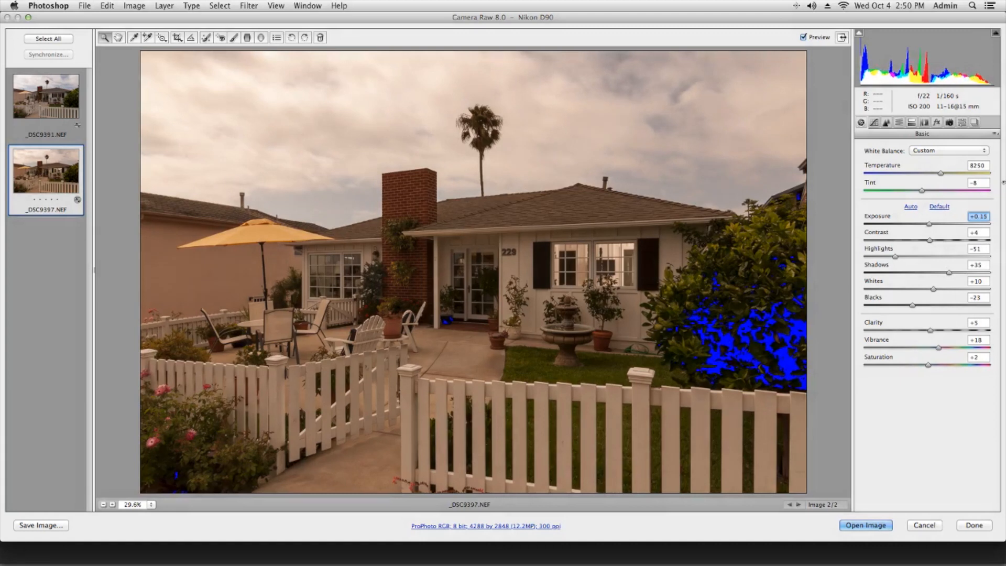
pyautogui.moveTo(897, 258); pyautogui.dragTo(907, 258)
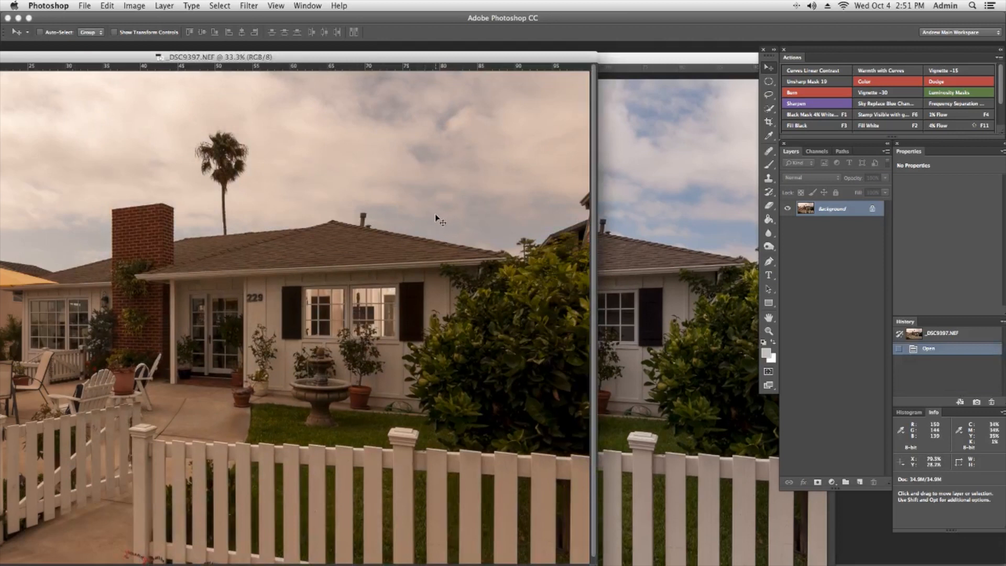
# Step: Bring the _DSC9397.NEF frame into the _DSC9391.NEF document as a layer and set its blend mode to Lighten
pyautogui.click(660, 215)
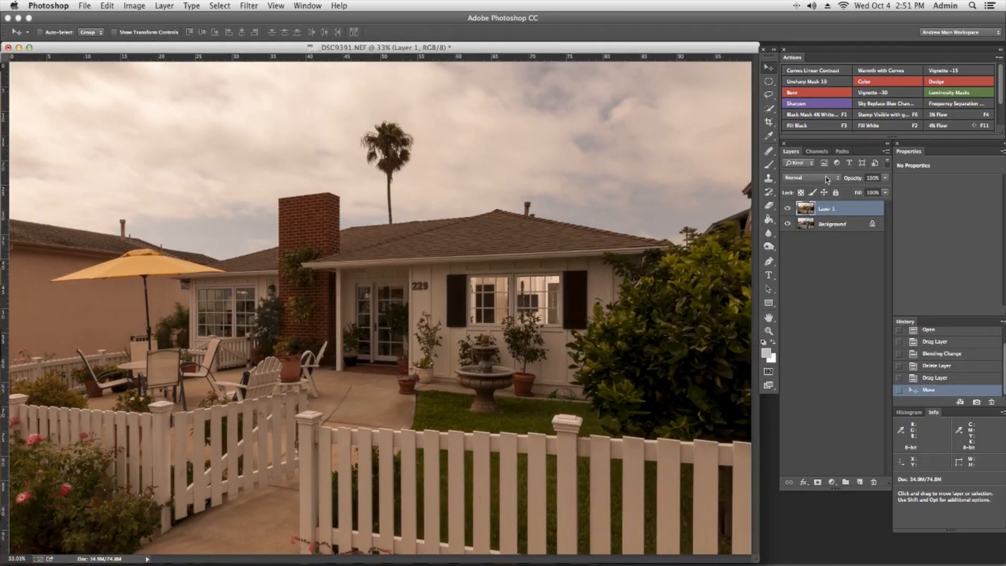
pyautogui.click(826, 179)
pyautogui.click(811, 236)
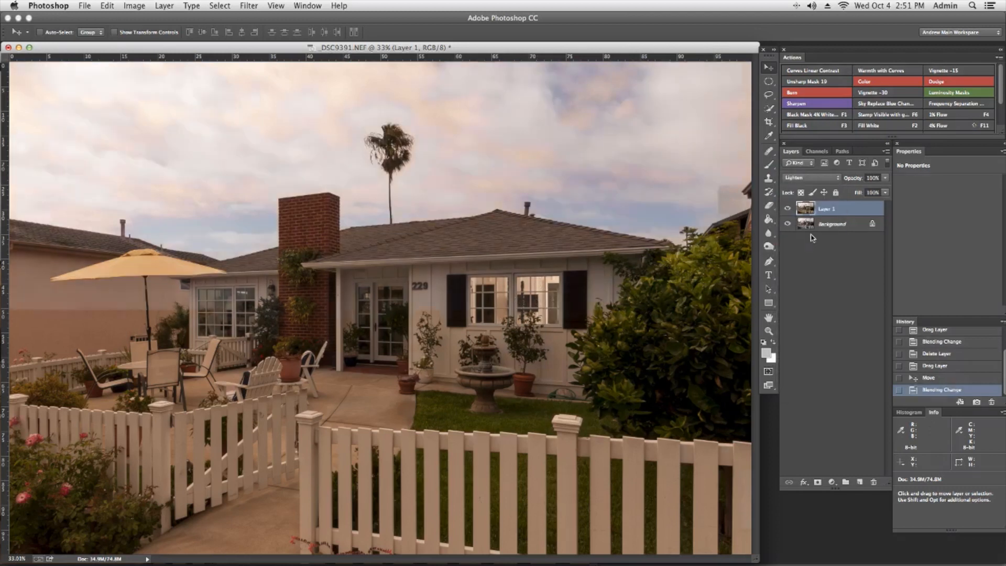
# Step: Compare the composite with and without the Lighten layer by toggling its visibility
pyautogui.click(787, 208)
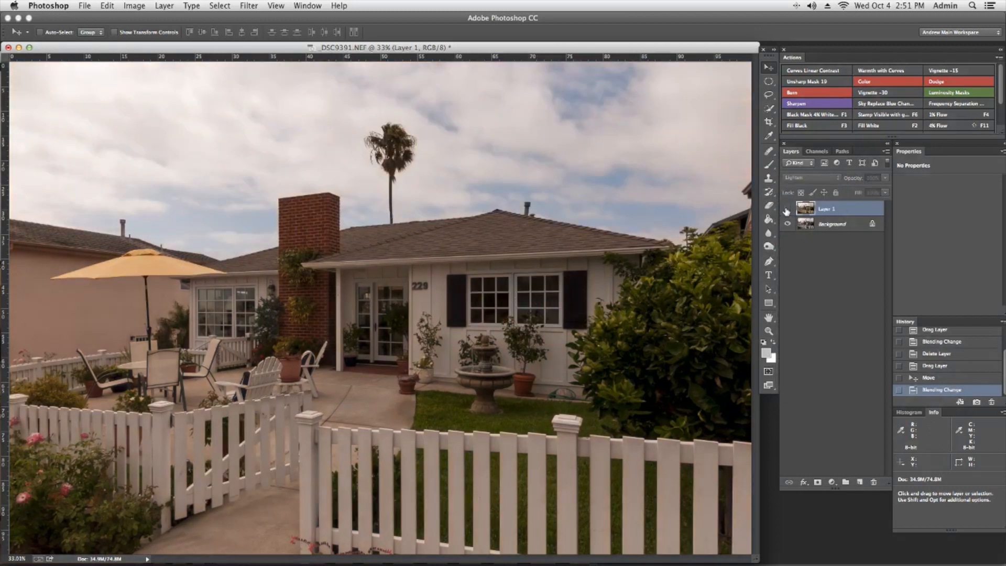
pyautogui.click(786, 208)
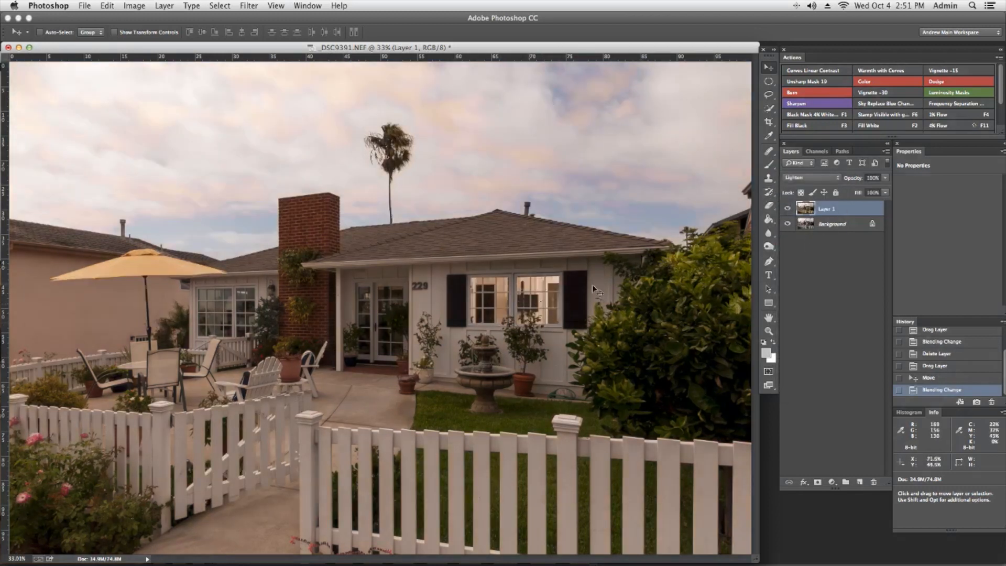
pyautogui.click(787, 208)
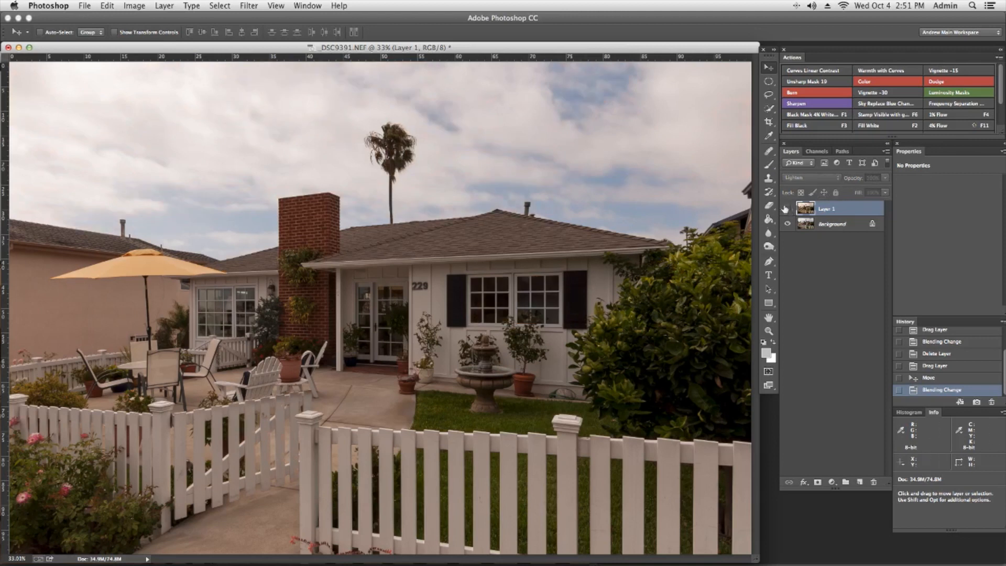
pyautogui.click(786, 208)
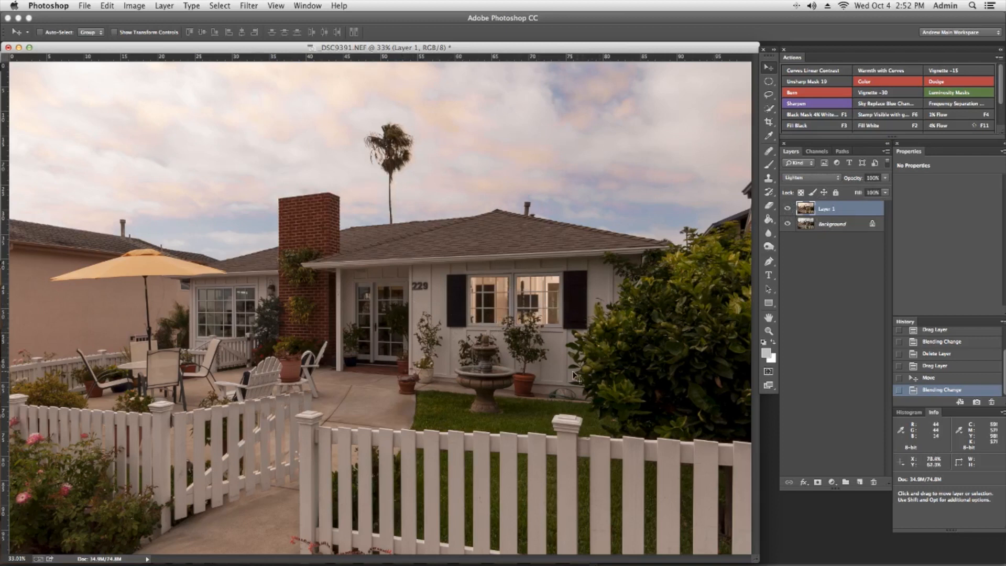
# Step: Add a black mask to the flash layer and paint white over the window between the shutters with a 250 px brush
pyautogui.press('F1')
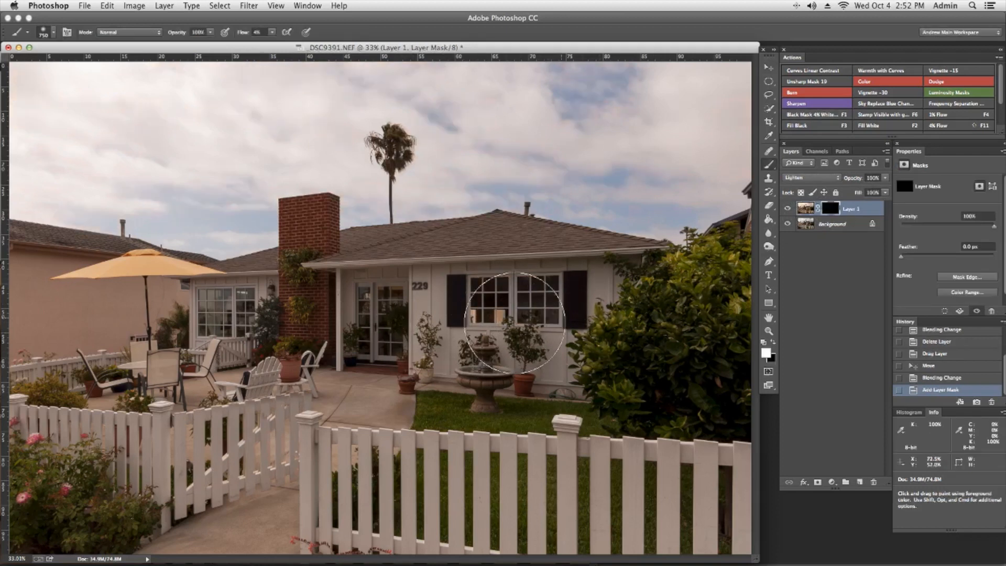
pyautogui.press('[')
pyautogui.press('[')
pyautogui.press('[')
pyautogui.press('[')
pyautogui.press('[')
pyautogui.press('[')
pyautogui.press('[')
pyautogui.press('[')
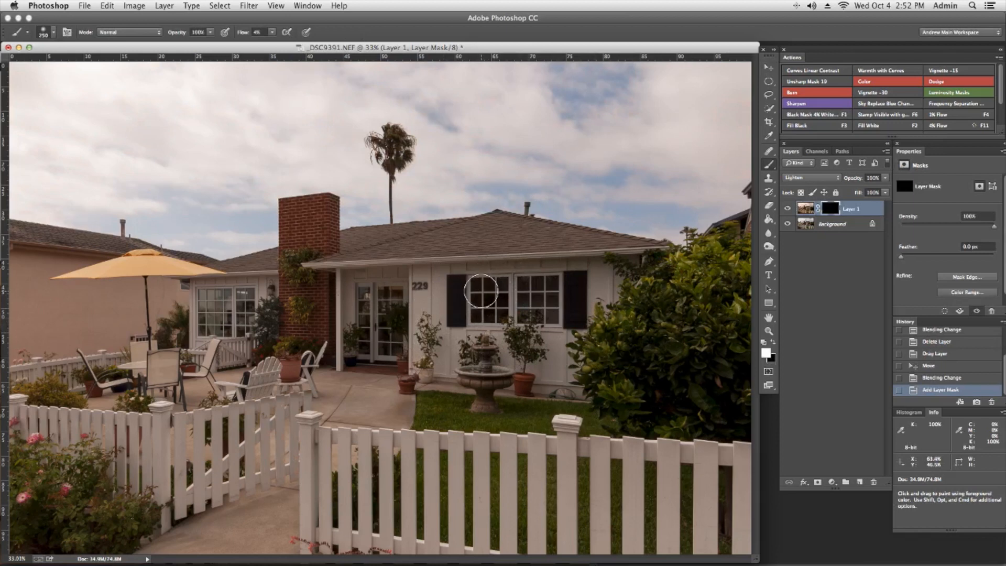
pyautogui.moveTo(482, 290)
pyautogui.mouseDown()
pyautogui.moveTo(534, 282)
pyautogui.moveTo(472, 309)
pyautogui.moveTo(549, 314)
pyautogui.moveTo(462, 331)
pyautogui.moveTo(499, 290)
pyautogui.moveTo(445, 306)
pyautogui.moveTo(545, 304)
pyautogui.moveTo(473, 326)
pyautogui.moveTo(535, 322)
pyautogui.moveTo(509, 312)
pyautogui.moveTo(554, 304)
pyautogui.moveTo(518, 280)
pyautogui.moveTo(575, 278)
pyautogui.moveTo(431, 303)
pyautogui.moveTo(521, 314)
pyautogui.moveTo(496, 317)
pyautogui.moveTo(448, 298)
pyautogui.moveTo(522, 281)
pyautogui.moveTo(453, 310)
pyautogui.moveTo(529, 319)
pyautogui.mouseUp()
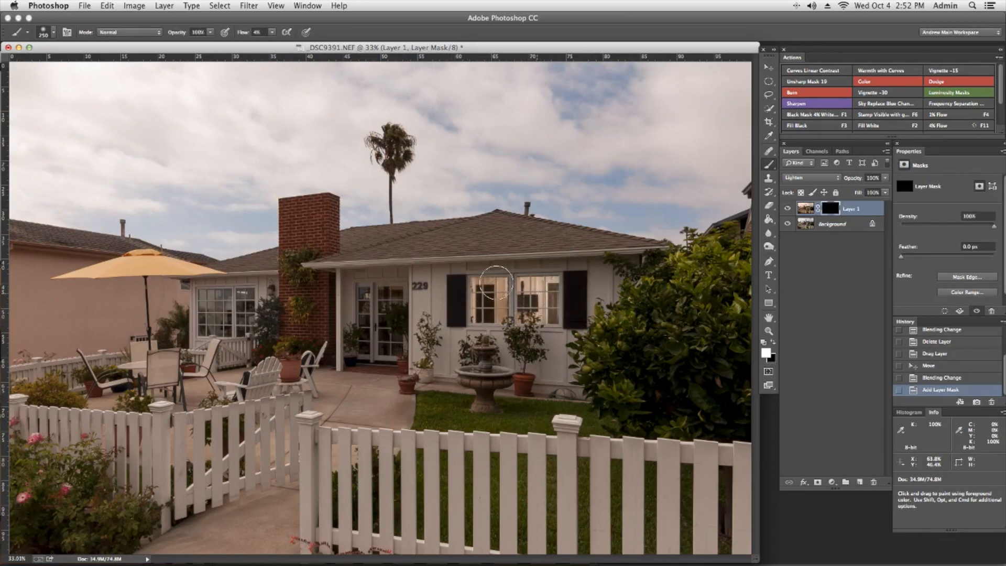
pyautogui.moveTo(494, 283)
pyautogui.mouseDown()
pyautogui.moveTo(442, 329)
pyautogui.moveTo(436, 295)
pyautogui.mouseUp()
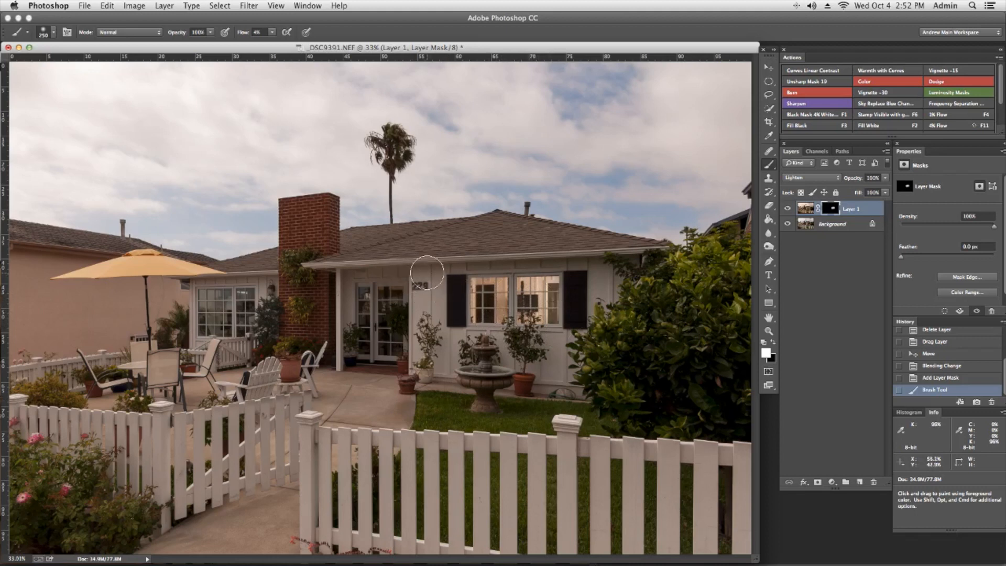
# Step: Paint black on the mask with a larger brush to remove light spill around the shuttered window
pyautogui.press('x')
pyautogui.press(']')
pyautogui.press(']')
pyautogui.press(']')
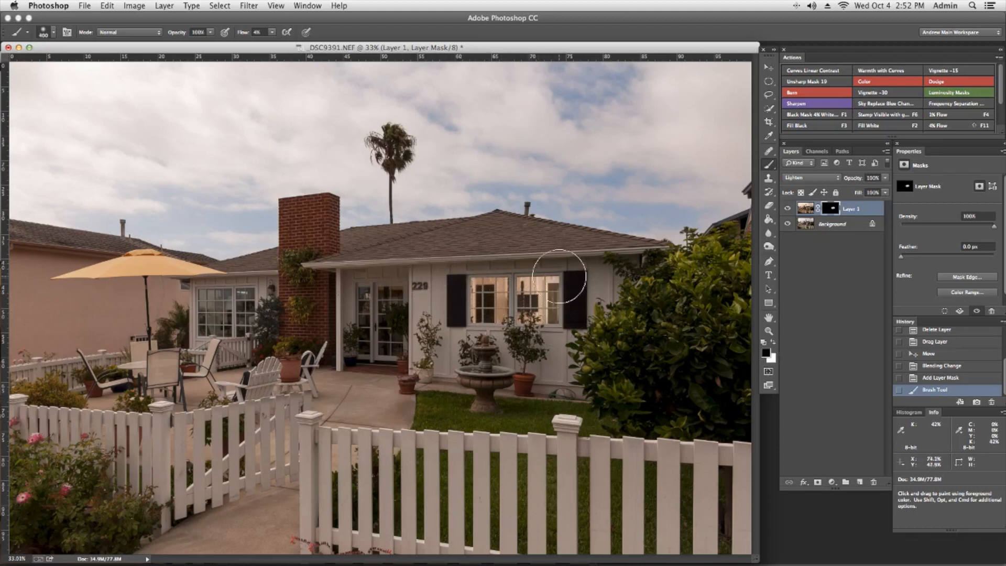
pyautogui.moveTo(549, 272)
pyautogui.mouseDown()
pyautogui.moveTo(547, 285)
pyautogui.moveTo(560, 279)
pyautogui.mouseUp()
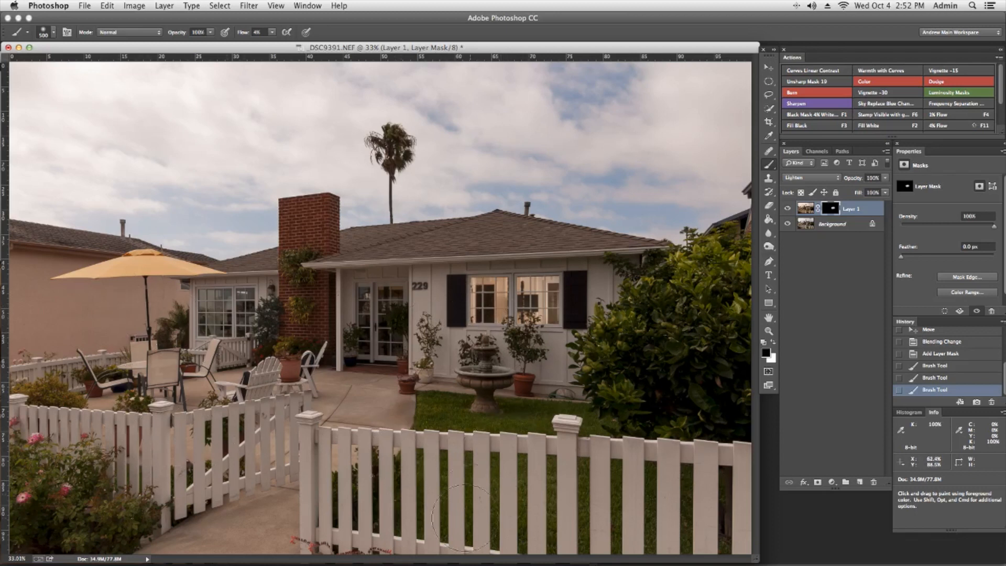
# Step: Switch to Bridge and open _DSC9399.NEF in Photoshop with the previous frame's Camera Raw settings applied
pyautogui.click(476, 557)
pyautogui.press('Return')
pyautogui.click(995, 133)
pyautogui.click(966, 165)
pyautogui.click(866, 525)
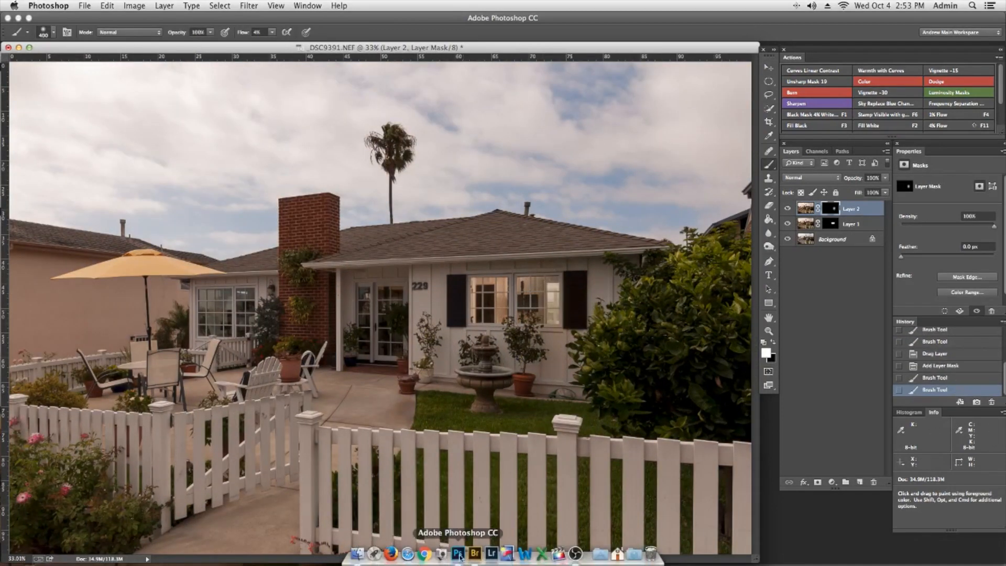
# Step: Switch to Bridge and open the flash frame _DSC9401.NEF
pyautogui.click(474, 553)
pyautogui.press('Right')
pyautogui.press('Right')
pyautogui.press('Right')
pyautogui.doubleClick(479, 509)
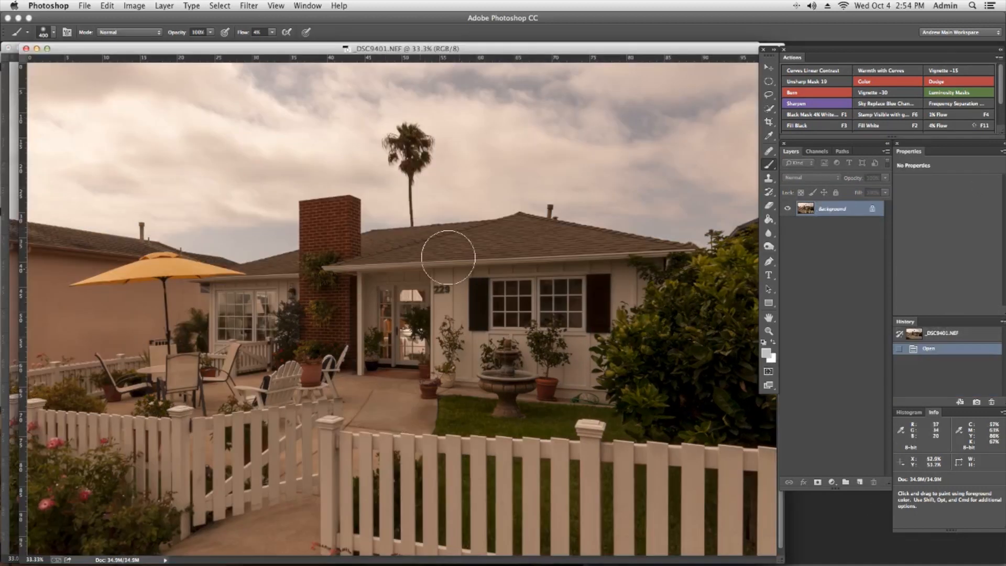
# Step: Bring the _DSC9401.NEF image into the _DSC9391.NEF document as the top layer
pyautogui.moveTo(503, 47); pyautogui.dragTo(368, 110)
pyautogui.press('v')
pyautogui.moveTo(597, 181); pyautogui.dragTo(701, 199)
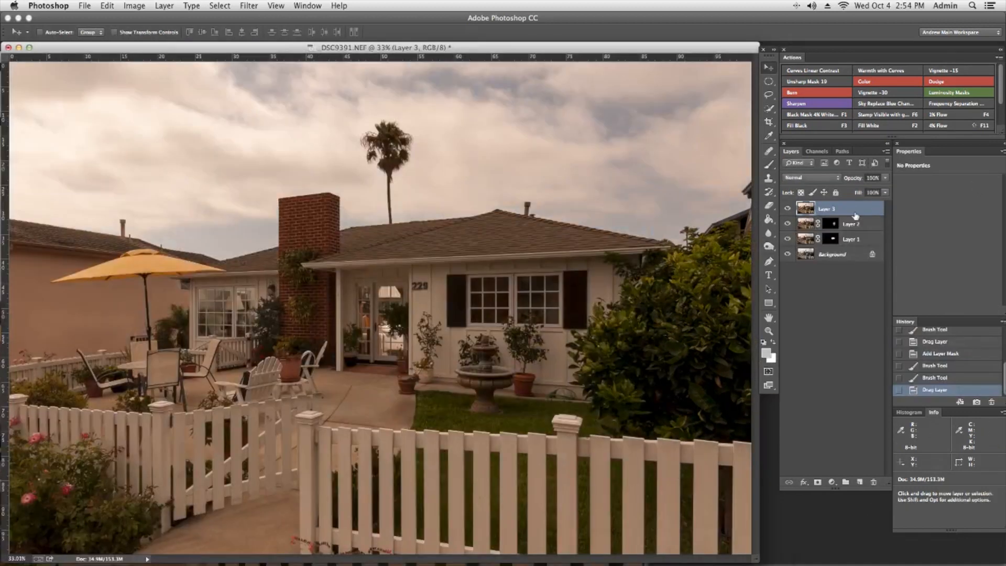
pyautogui.click(851, 224)
pyautogui.click(811, 177)
pyautogui.click(800, 223)
pyautogui.click(786, 207)
pyautogui.press('super+z')
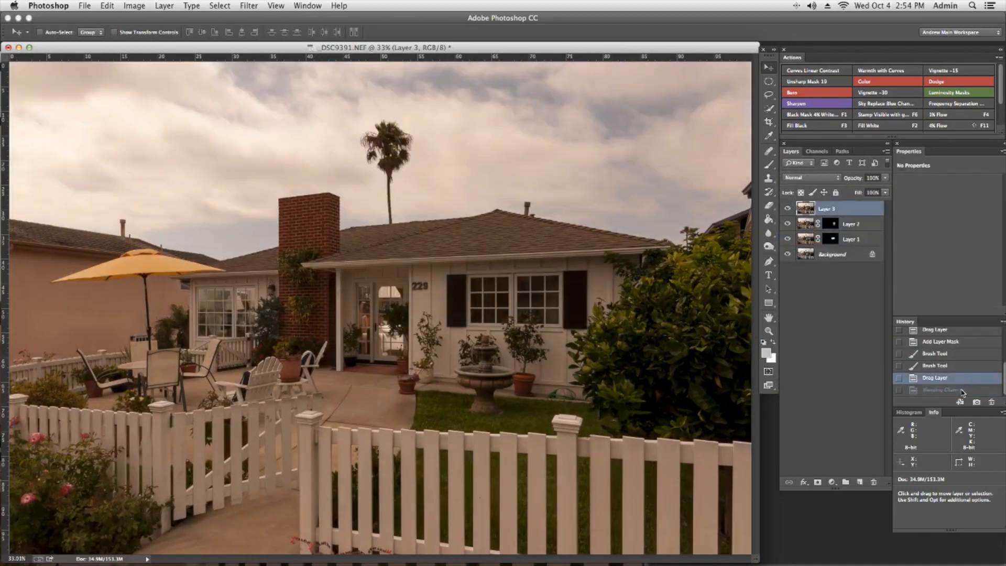
pyautogui.press('super+z')
# Step: Set Layer 3 to Lighten and reveal it through a black mask only over the glass front doors
pyautogui.click(787, 208)
pyautogui.click(823, 209)
pyautogui.click(810, 178)
pyautogui.click(805, 238)
pyautogui.press('F1')
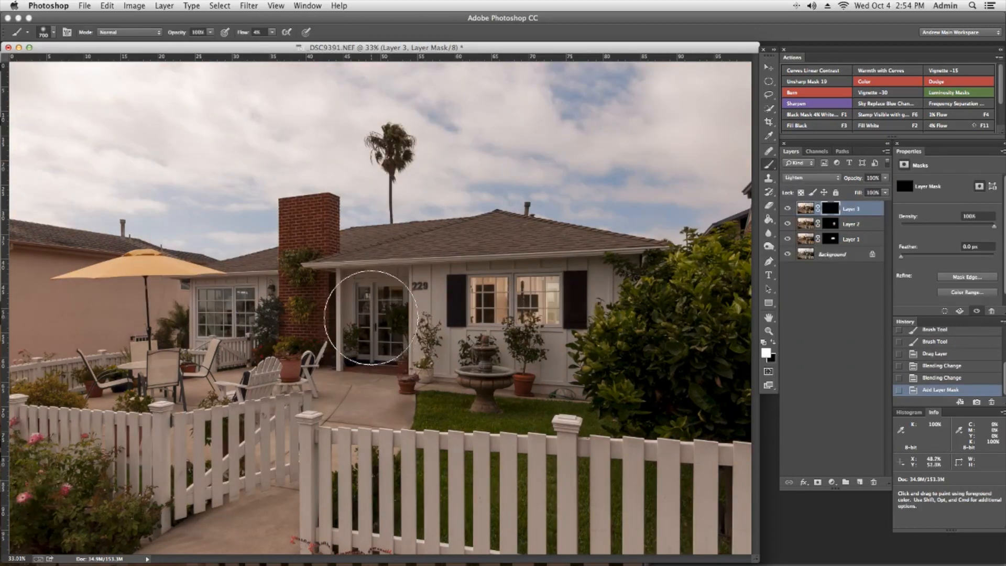
pyautogui.moveTo(366, 316)
pyautogui.mouseDown()
pyautogui.moveTo(397, 269)
pyautogui.moveTo(411, 310)
pyautogui.moveTo(363, 333)
pyautogui.mouseUp()
# Step: Switch to Bridge and open _DSC9403.NEF in Photoshop with the previous frame's Camera Raw settings applied
pyautogui.click(490, 558)
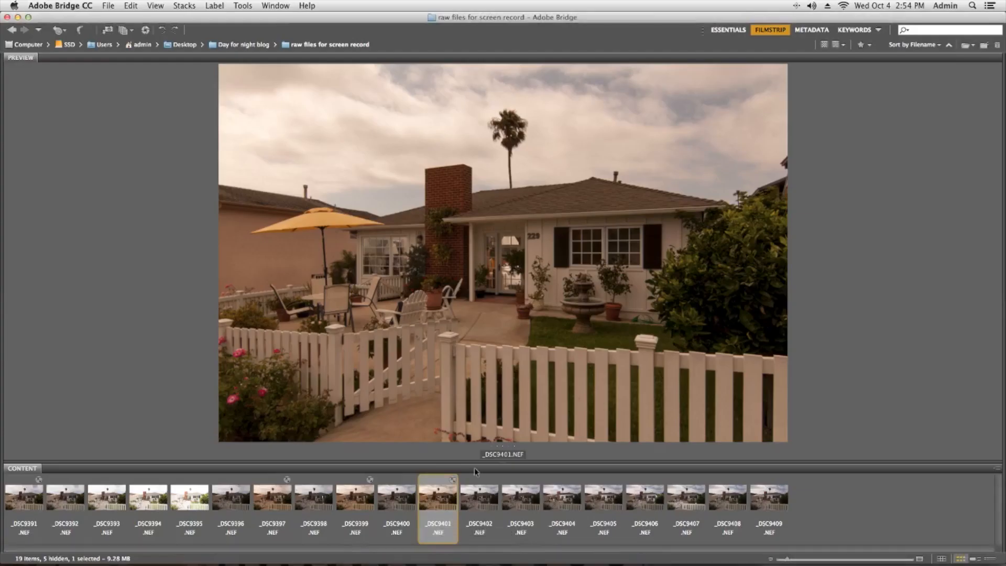
pyautogui.press('Right')
pyautogui.press('Right')
pyautogui.press('Right')
pyautogui.press('Return')
pyautogui.click(994, 134)
pyautogui.click(925, 167)
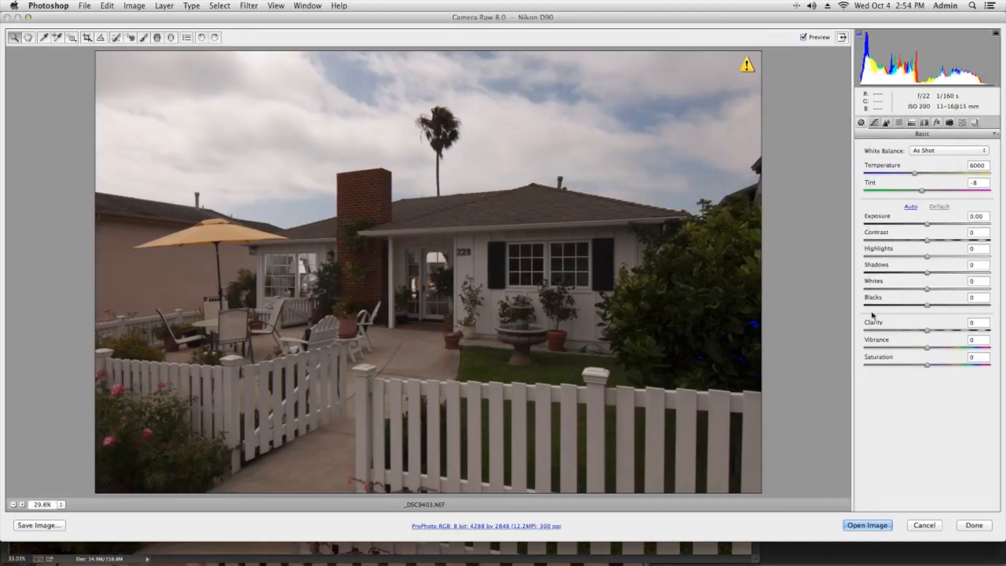
pyautogui.click(873, 527)
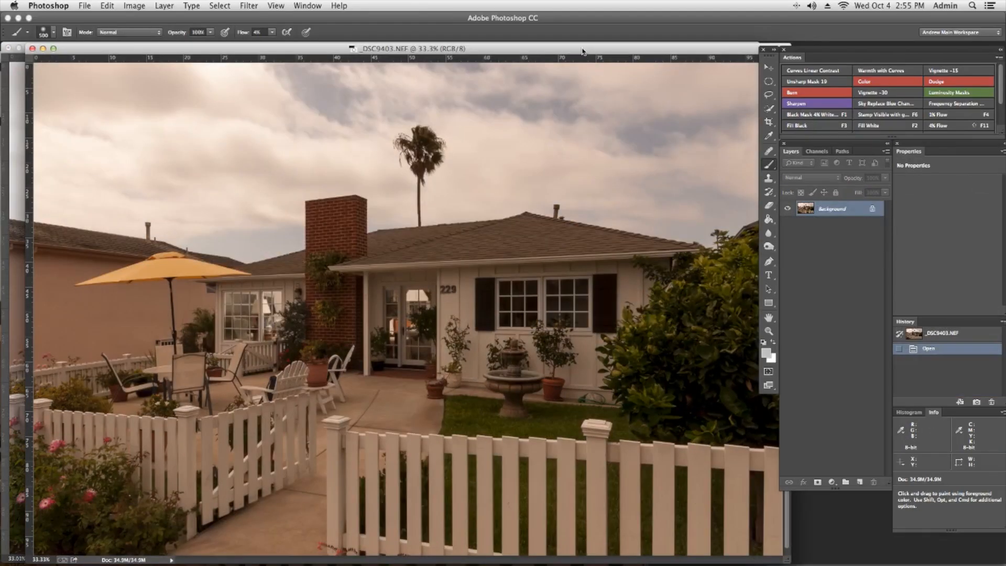
# Step: Bring the _DSC9403.NEF image into the _DSC9391.NEF document as the top layer
pyautogui.moveTo(583, 48); pyautogui.dragTo(534, 123)
pyautogui.press('v')
pyautogui.moveTo(545, 170); pyautogui.dragTo(581, 125)
# Step: Set Layer 4 to Lighten and reveal it through a black mask over the window left of the chimney
pyautogui.click(811, 178)
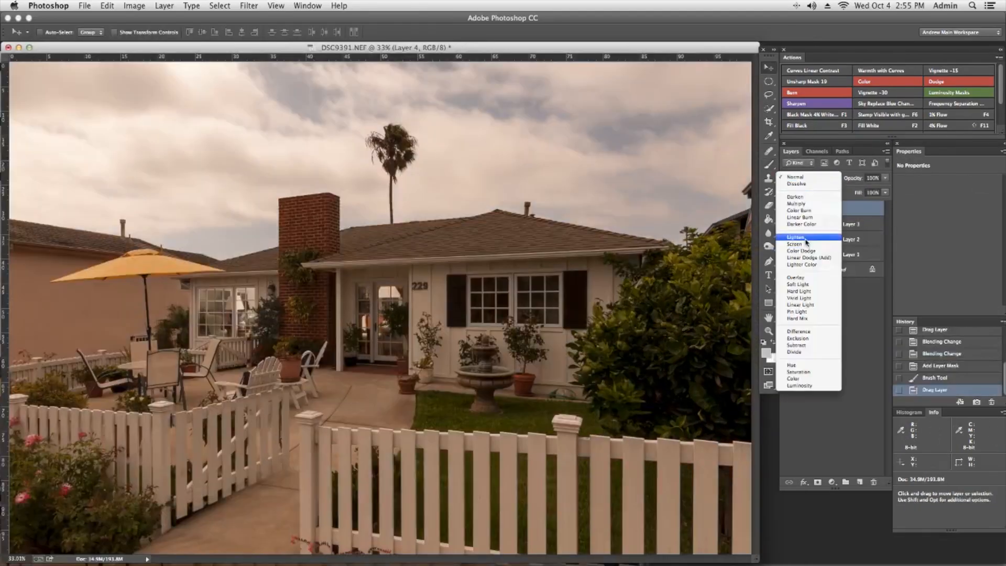
pyautogui.click(806, 237)
pyautogui.press('F1')
pyautogui.moveTo(253, 306); pyautogui.dragTo(209, 336)
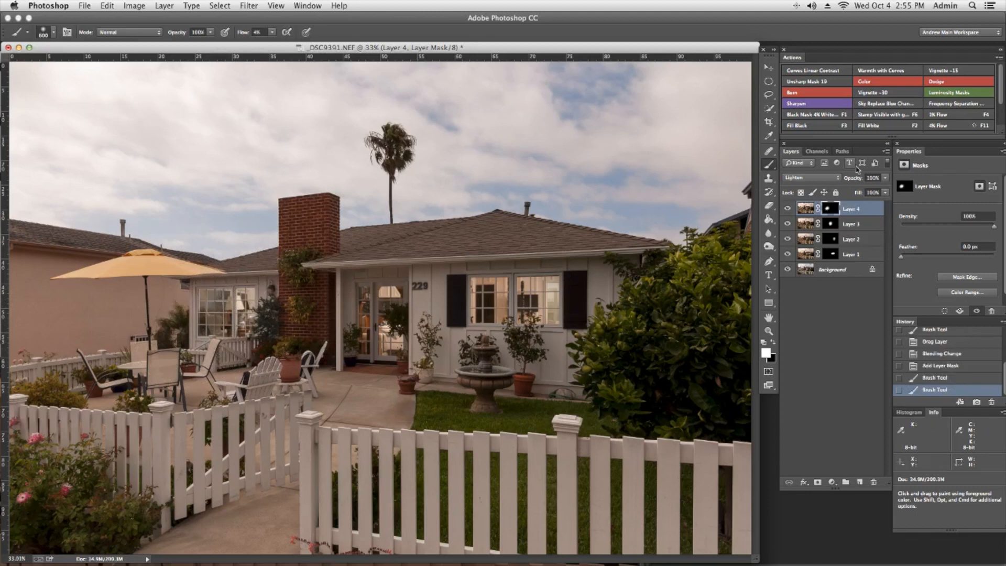
# Step: Run the Dodge action and paint its Curves mask with a 300 px brush to brighten the window left of the chimney
pyautogui.click(925, 82)
pyautogui.press('[')
pyautogui.press('[')
pyautogui.press('[')
pyautogui.moveTo(224, 301)
pyautogui.mouseDown()
pyautogui.moveTo(214, 326)
pyautogui.moveTo(228, 310)
pyautogui.mouseUp()
pyautogui.moveTo(229, 304); pyautogui.dragTo(238, 334)
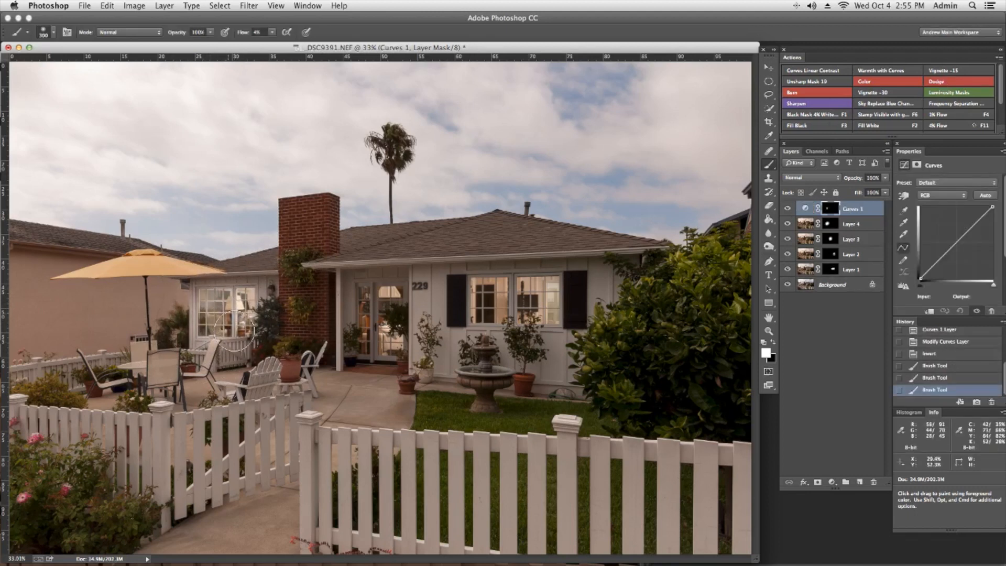
# Step: Paint the dodge Curves mask over the shuttered window and the glass front doors to brighten their interior light
pyautogui.moveTo(482, 296); pyautogui.dragTo(547, 296)
pyautogui.moveTo(484, 309)
pyautogui.mouseDown()
pyautogui.moveTo(550, 309)
pyautogui.moveTo(490, 298)
pyautogui.mouseUp()
pyautogui.moveTo(387, 301)
pyautogui.mouseDown()
pyautogui.moveTo(364, 359)
pyautogui.moveTo(346, 313)
pyautogui.mouseUp()
pyautogui.press(']')
pyautogui.press(']')
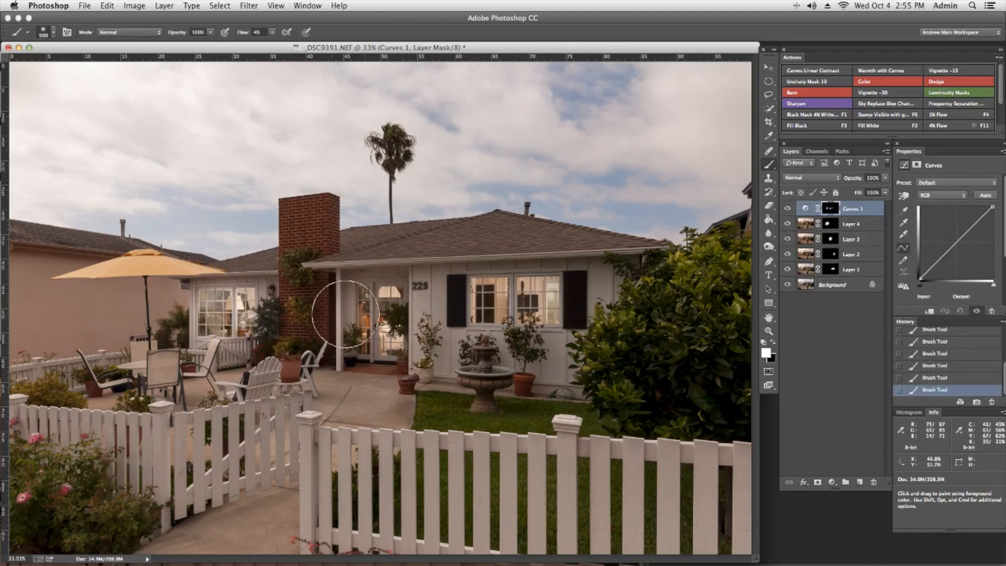
pyautogui.press('[')
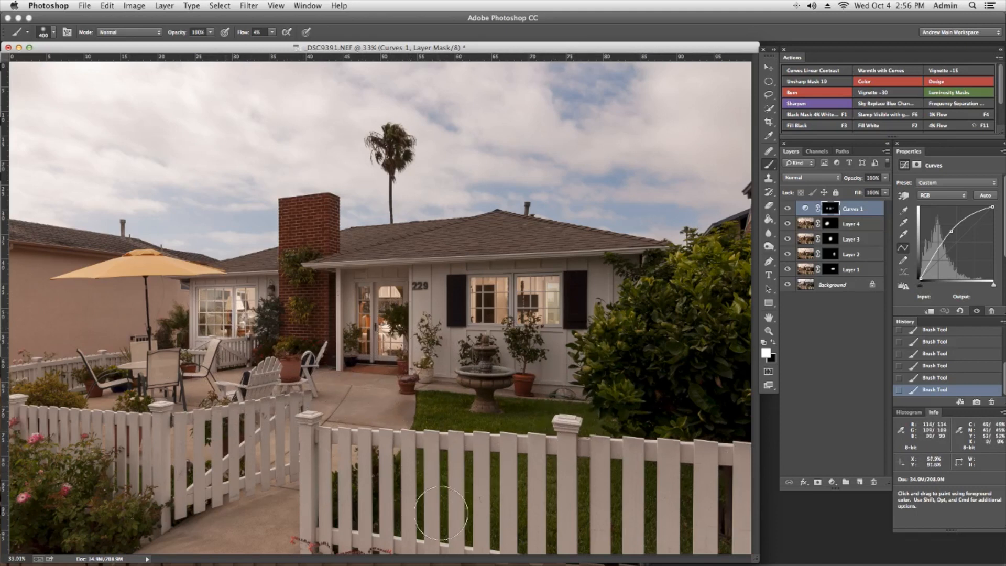
# Step: Switch to Bridge, open _DSC9404.NEF together with _DSC9391.NEF in Camera Raw, and synchronize the _DSC9391.NEF settings to both images
pyautogui.click(476, 553)
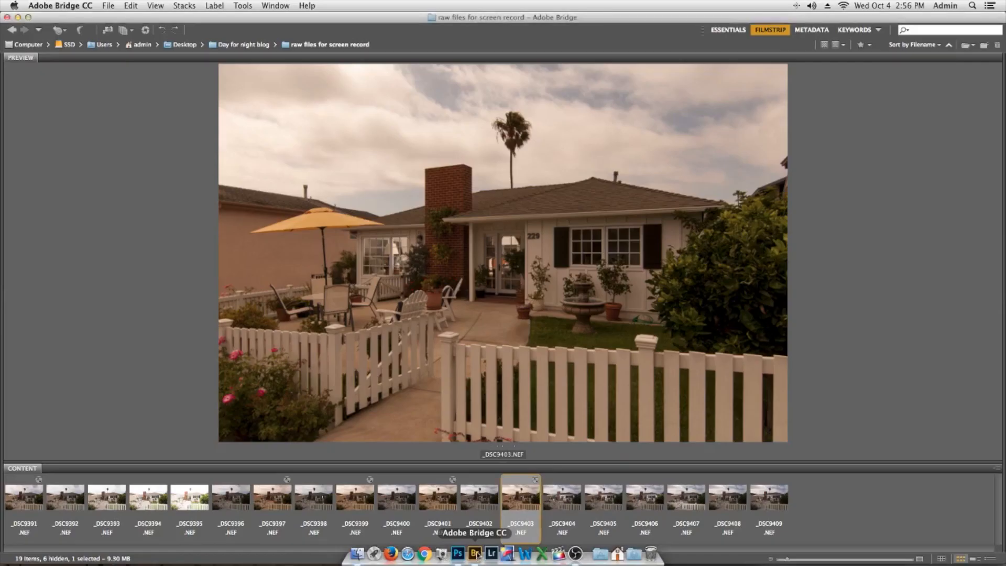
pyautogui.press('Right')
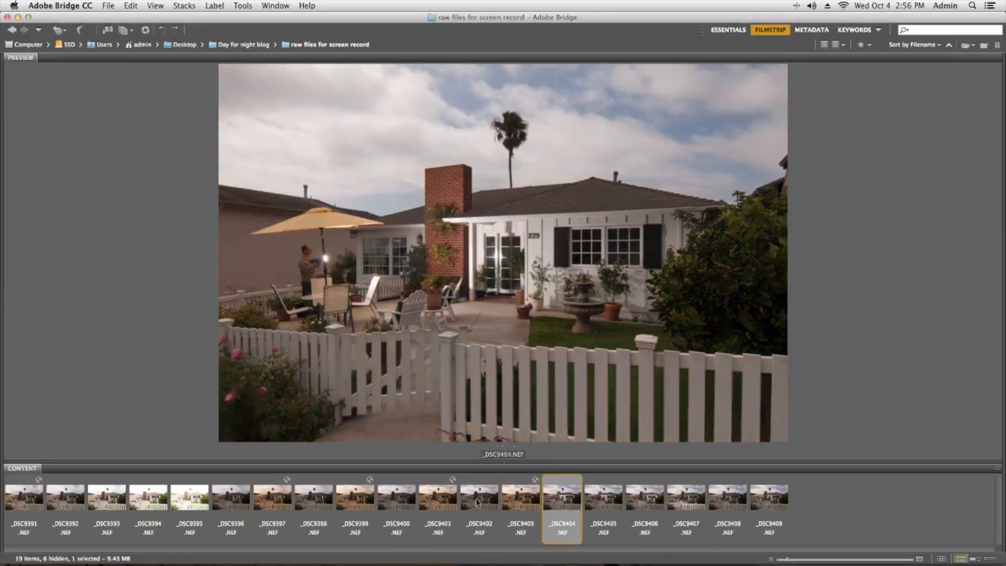
pyautogui.press('Left')
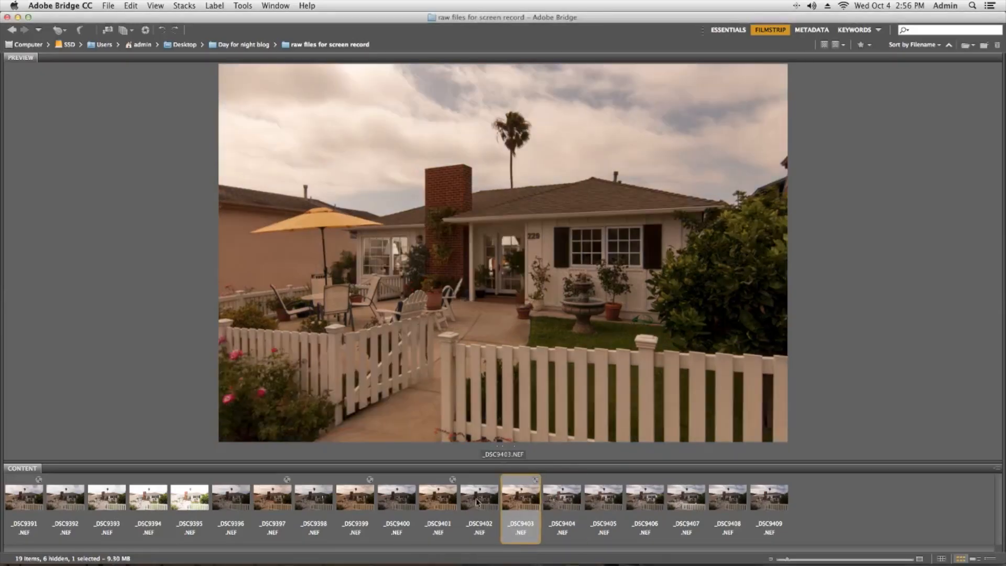
pyautogui.press('Right')
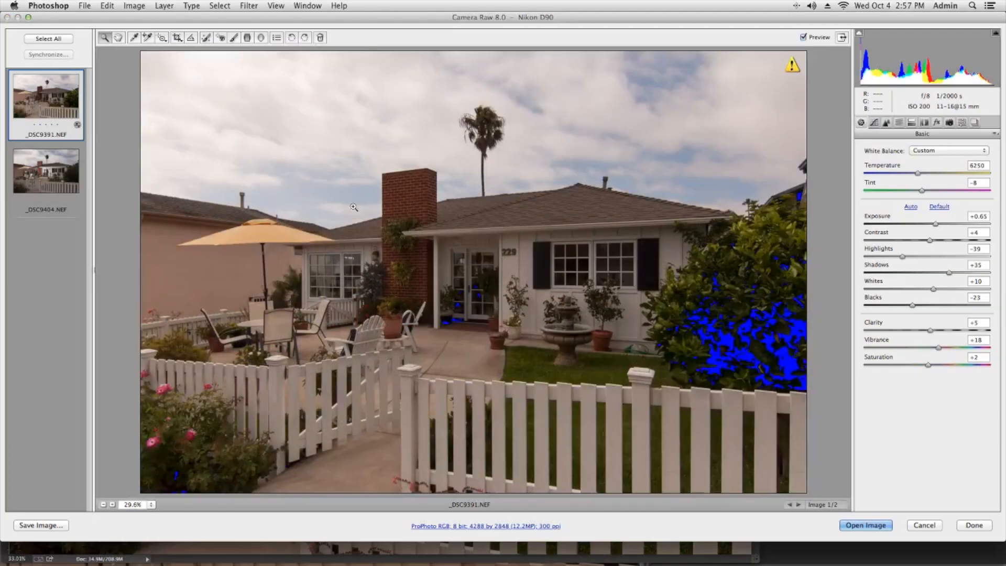
pyautogui.click(50, 39)
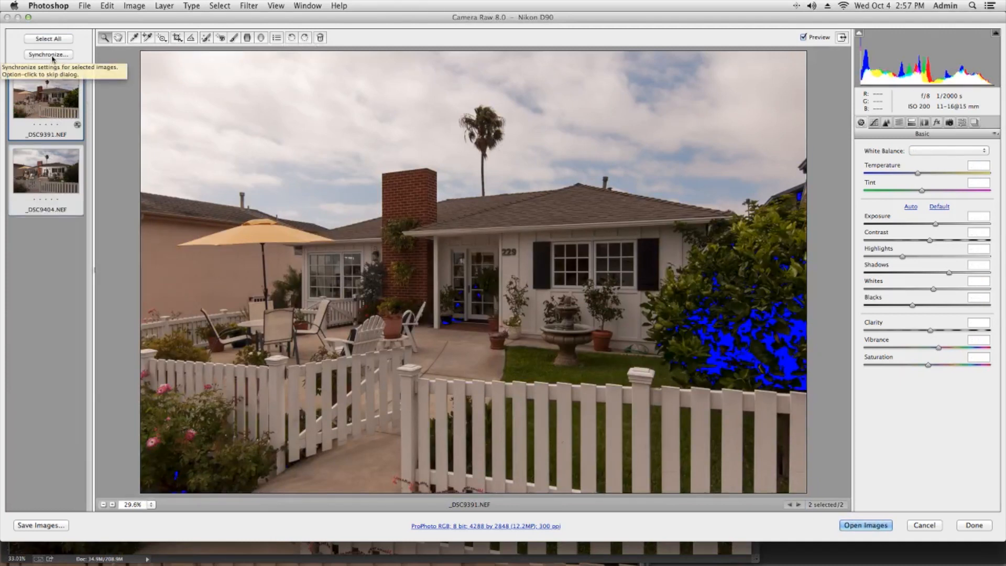
pyautogui.click(52, 56)
pyautogui.click(579, 94)
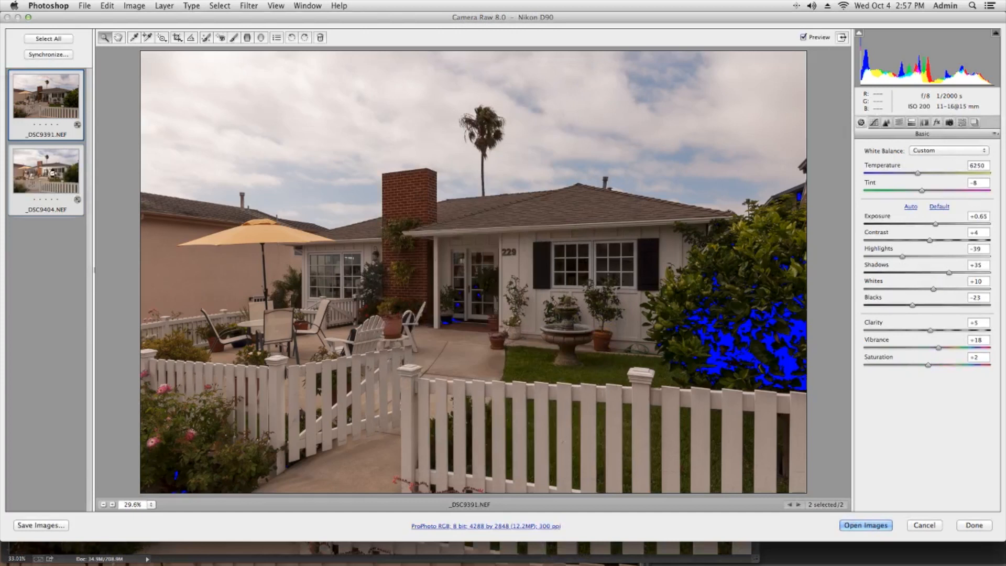
# Step: Set the exposure of _DSC9404.NEF alone to -0.05 in Camera Raw
pyautogui.click(52, 173)
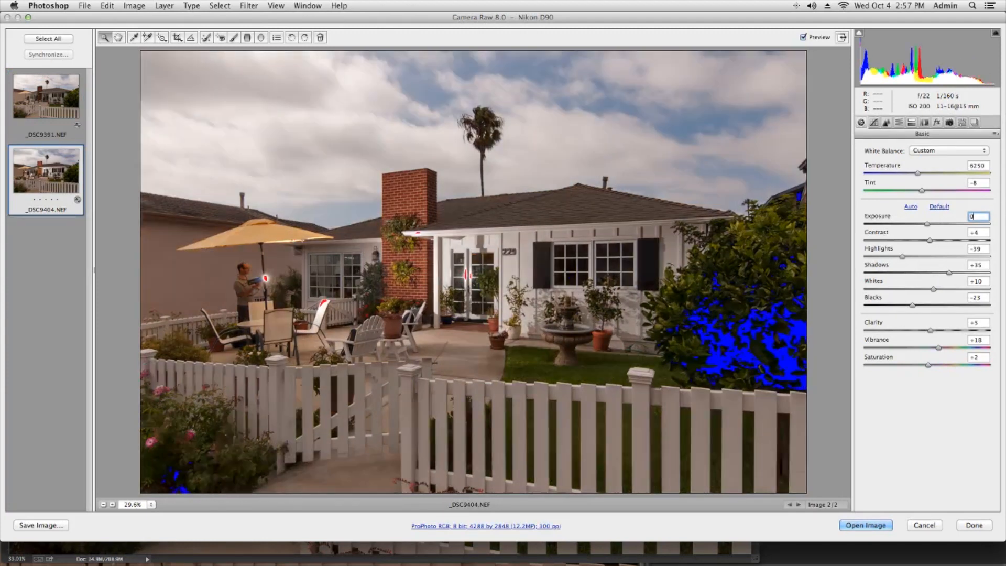
pyautogui.press('Up')
pyautogui.press('Down')
pyautogui.press('Up')
pyautogui.press('Down')
pyautogui.press('Down')
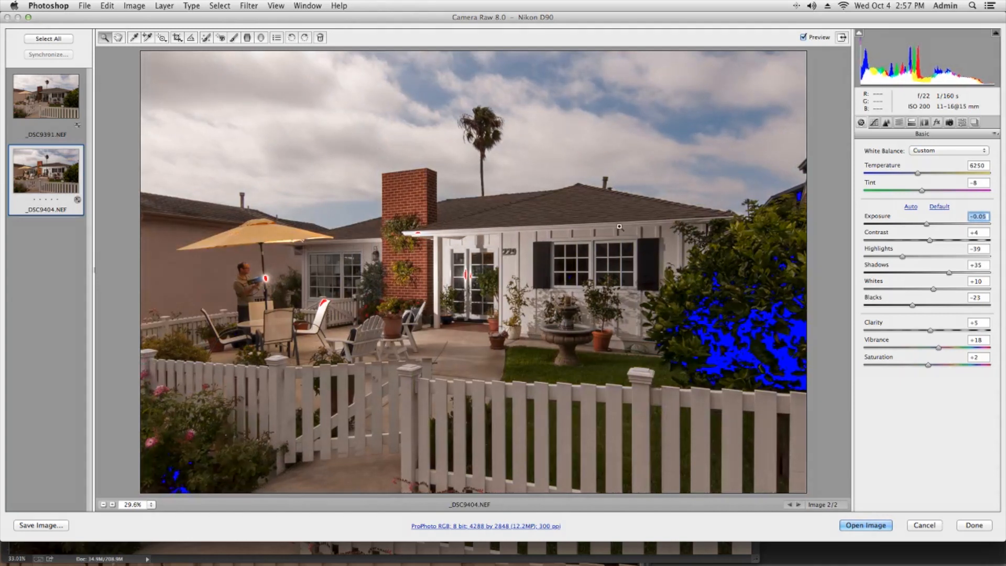
# Step: Warm _DSC9404.NEF to a temperature of 6950 and open it for use as the top layer of the composite
pyautogui.click(982, 165)
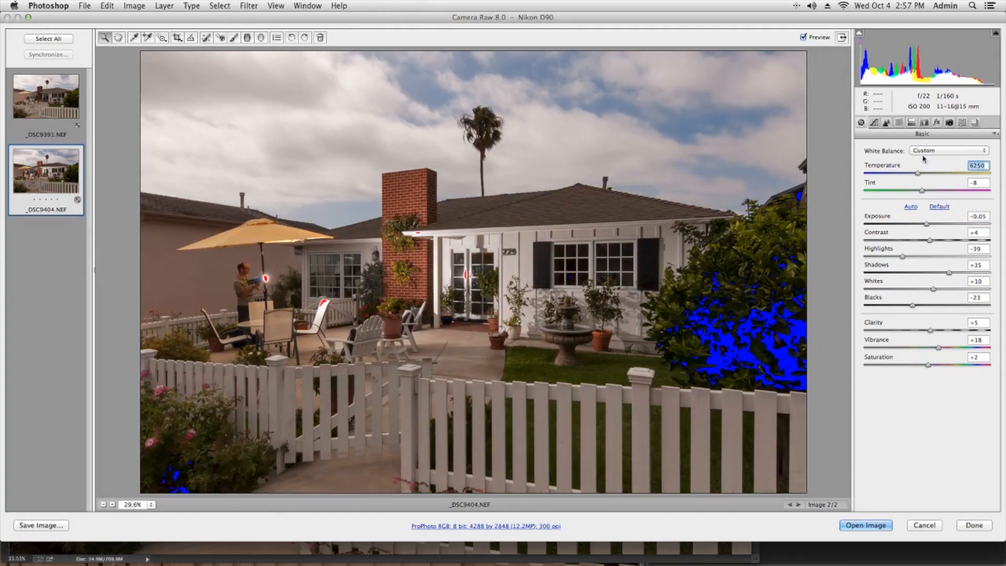
pyautogui.press('Up')
pyautogui.press('Up')
pyautogui.press('Up')
pyautogui.press('Up')
pyautogui.press('Up')
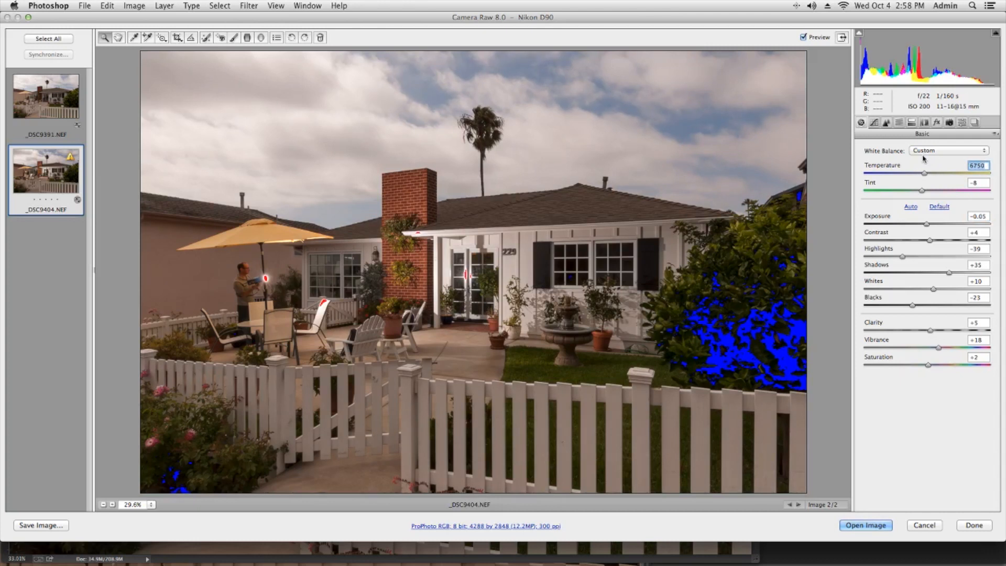
pyautogui.press('Up')
pyautogui.press('Up')
pyautogui.press('Up')
pyautogui.press('Up')
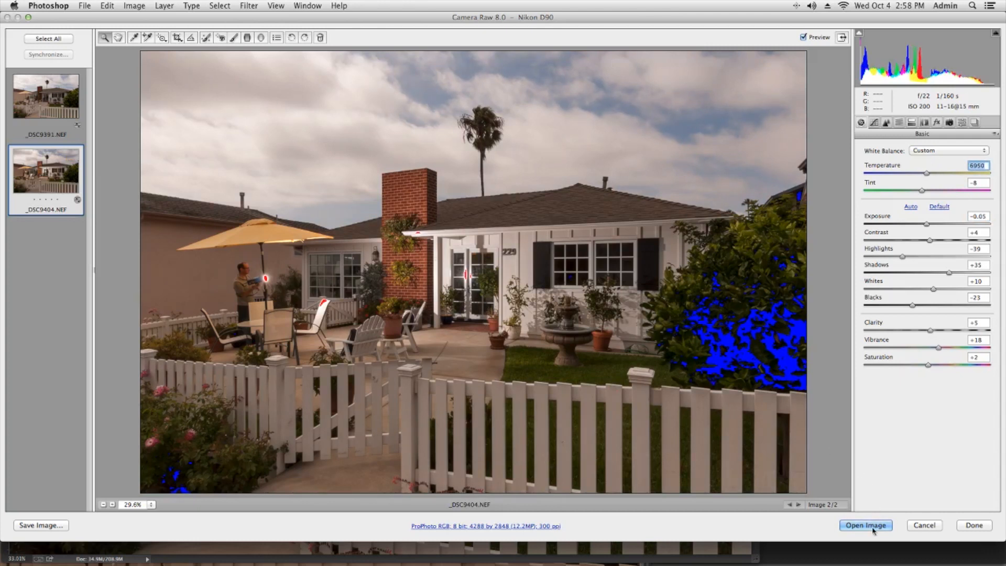
pyautogui.click(877, 521)
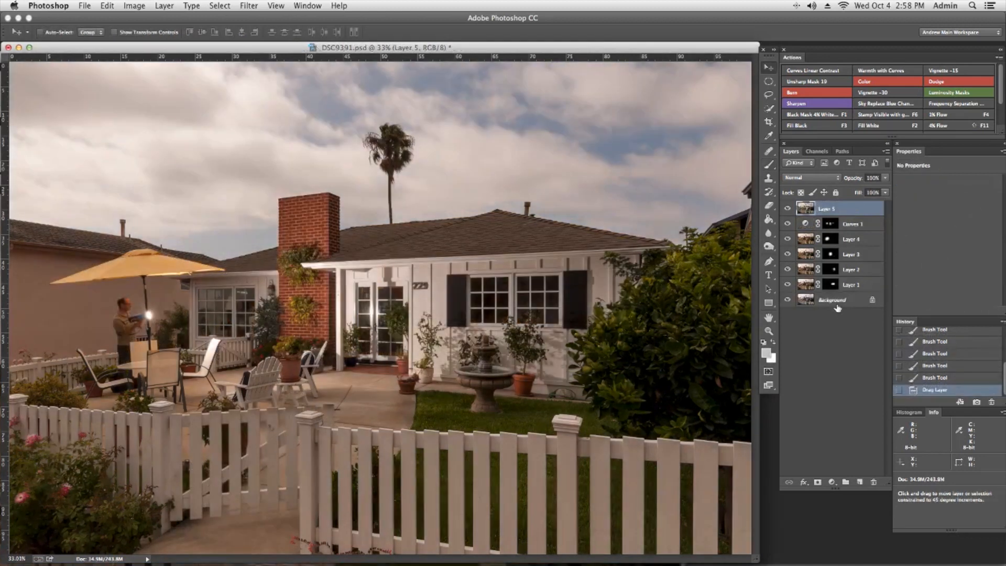
# Step: Add a black mask to Layer 5 and paint it white with a soft brush to reveal the flash-lit brick chimney
pyautogui.press('F1')
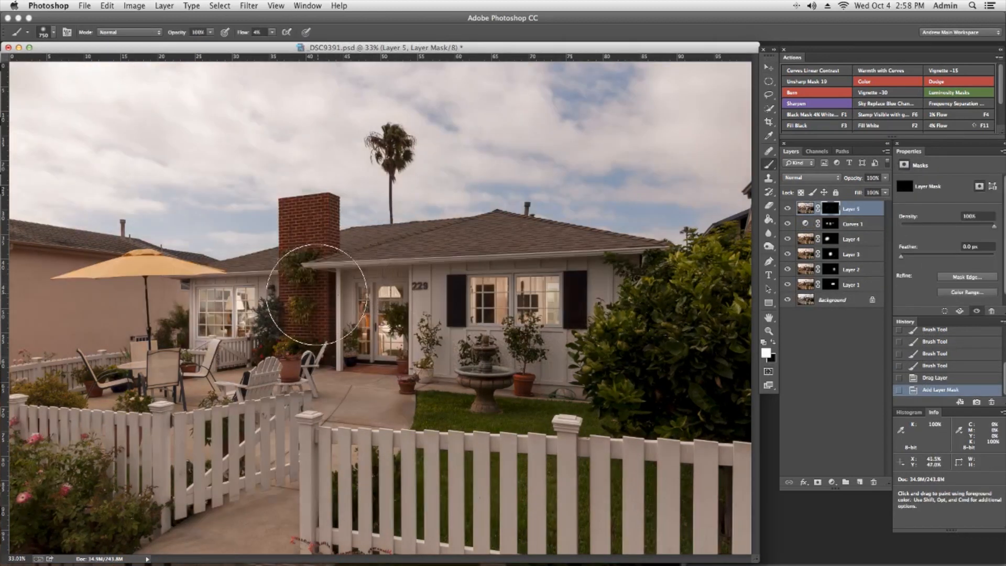
pyautogui.press('[')
pyautogui.moveTo(311, 288)
pyautogui.mouseDown()
pyautogui.moveTo(303, 291)
pyautogui.moveTo(313, 331)
pyautogui.moveTo(312, 231)
pyautogui.moveTo(295, 316)
pyautogui.moveTo(357, 333)
pyautogui.moveTo(325, 336)
pyautogui.mouseUp()
pyautogui.press(']')
pyautogui.press('[')
pyautogui.moveTo(310, 338)
pyautogui.mouseDown()
pyautogui.moveTo(297, 341)
pyautogui.moveTo(320, 337)
pyautogui.moveTo(331, 257)
pyautogui.moveTo(332, 286)
pyautogui.mouseUp()
pyautogui.press('[')
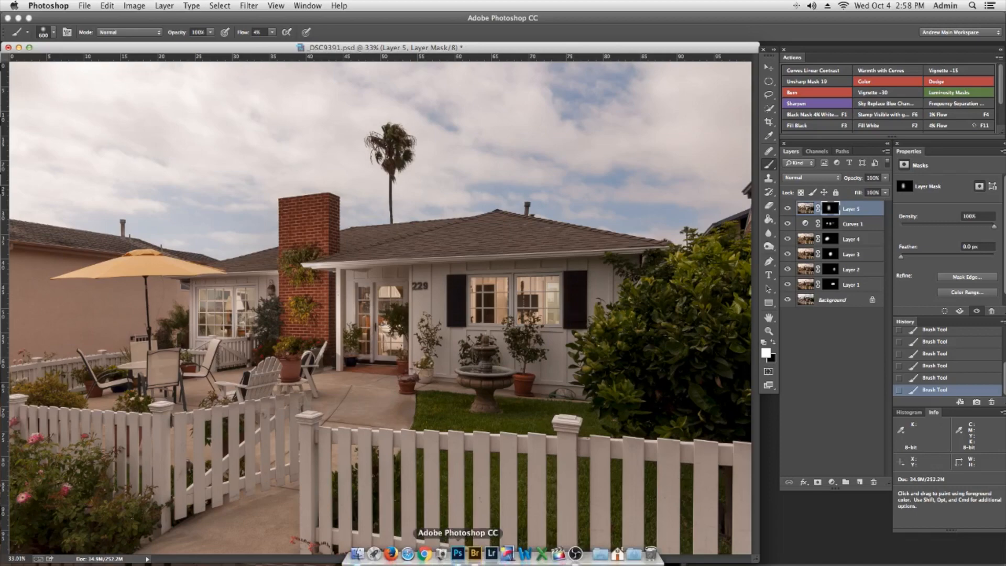
# Step: Bring _DSC9406.NEF from Bridge into the composite as a black-masked top layer, and set Layers 5 and 6 to Lighten
pyautogui.click(475, 554)
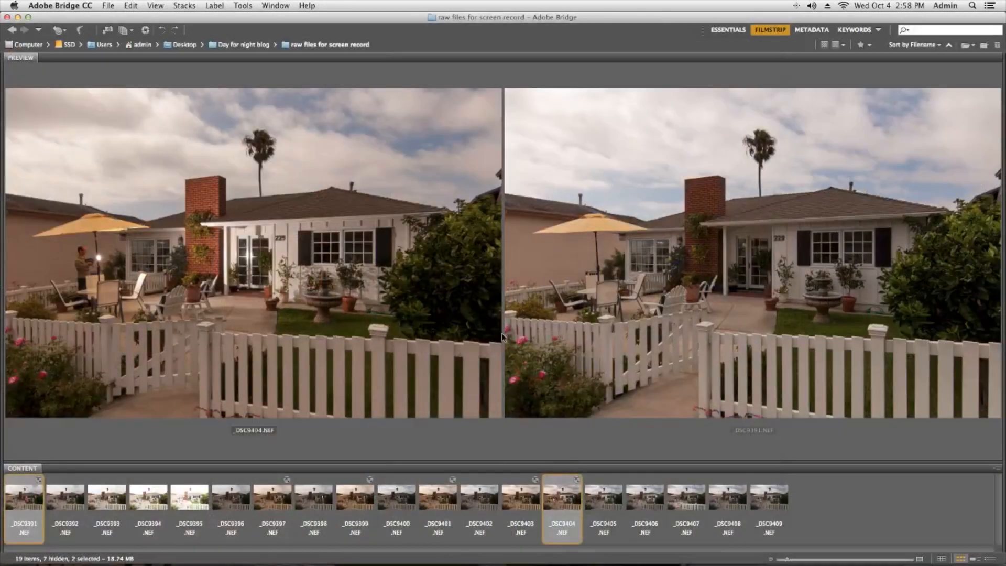
pyautogui.doubleClick(644, 497)
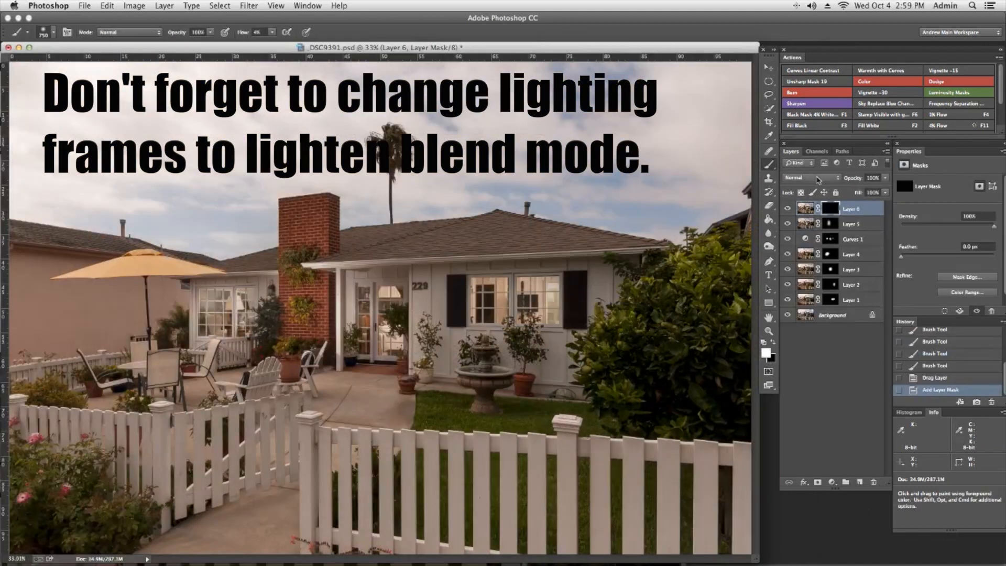
pyautogui.click(848, 220)
pyautogui.click(817, 179)
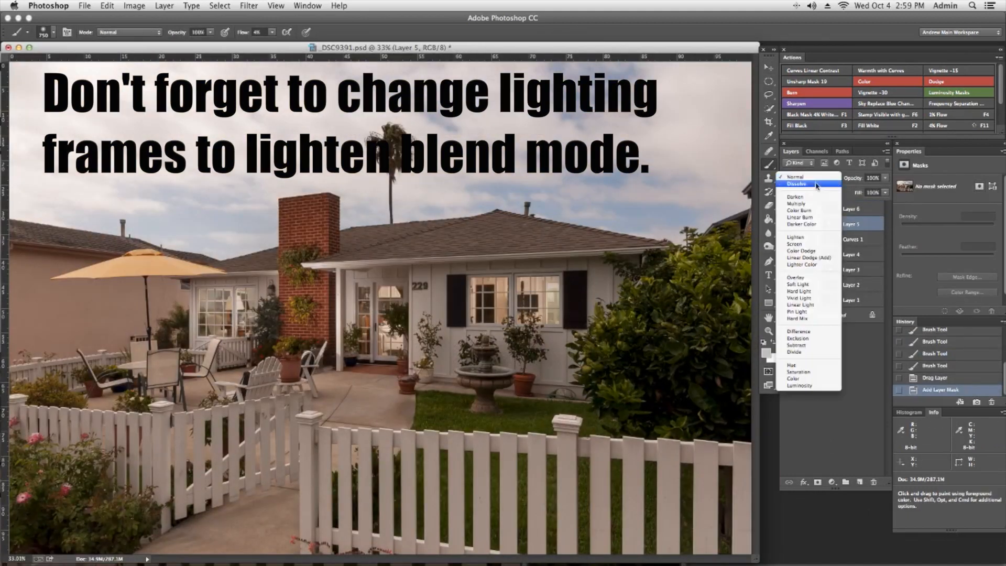
pyautogui.click(811, 238)
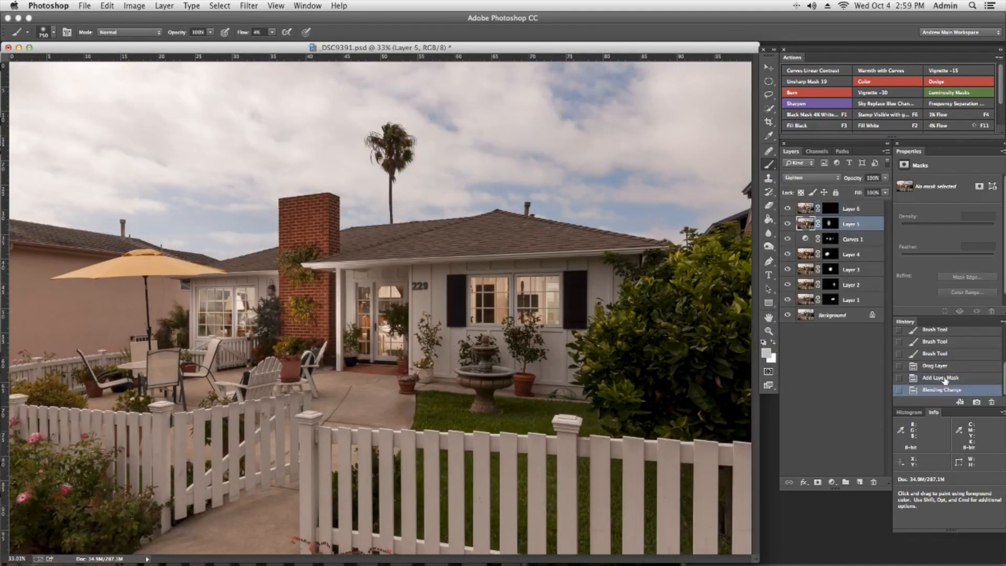
pyautogui.click(850, 211)
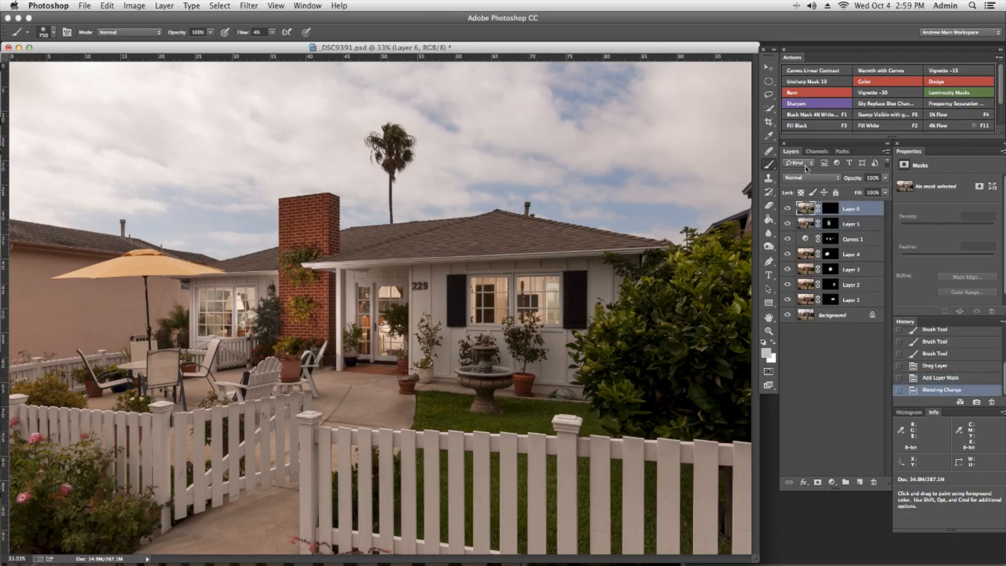
pyautogui.click(813, 179)
pyautogui.click(811, 239)
# Step: Paint Layer 6's mask with a white 700 px brush to reveal the flash-lit bush, shuttered wall and fountain area
pyautogui.click(830, 209)
pyautogui.press(']')
pyautogui.moveTo(611, 324)
pyautogui.mouseDown()
pyautogui.moveTo(701, 269)
pyautogui.moveTo(637, 305)
pyautogui.moveTo(666, 291)
pyautogui.mouseUp()
pyautogui.click(666, 291)
pyautogui.moveTo(419, 362); pyautogui.dragTo(487, 335)
pyautogui.moveTo(461, 309)
pyautogui.mouseDown()
pyautogui.moveTo(559, 393)
pyautogui.moveTo(419, 341)
pyautogui.moveTo(471, 309)
pyautogui.mouseUp()
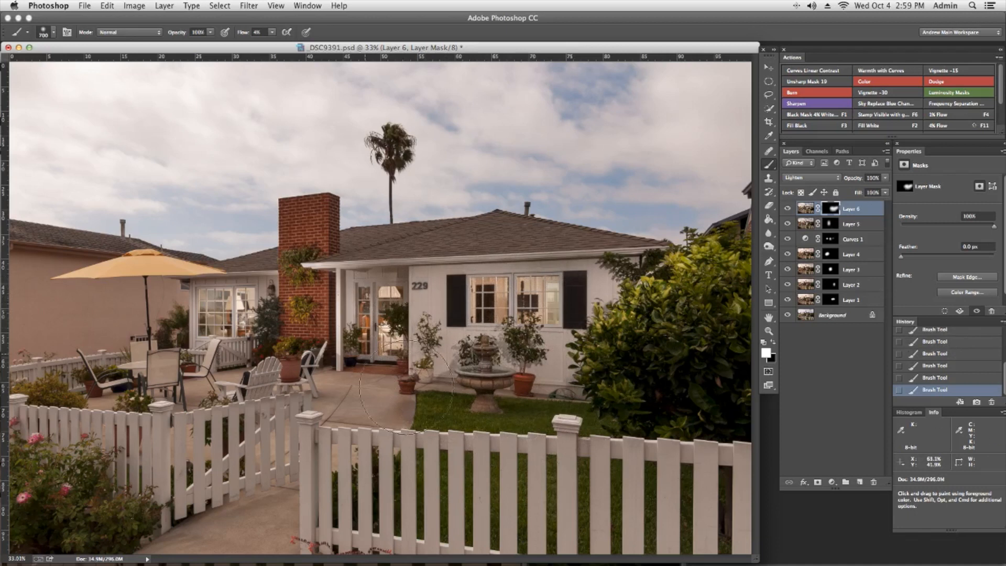
pyautogui.press('[')
pyautogui.press('x')
pyautogui.click(787, 208)
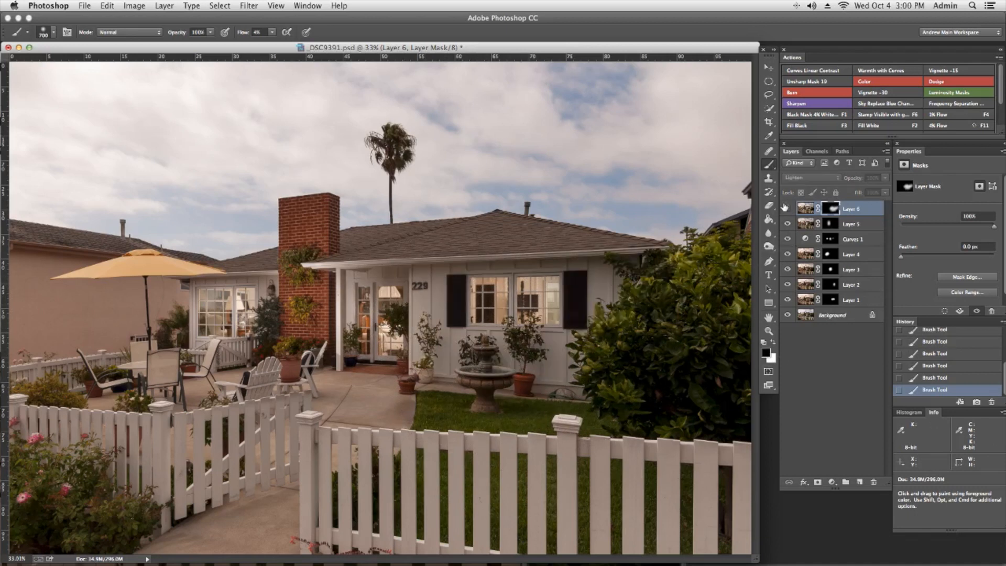
pyautogui.click(787, 208)
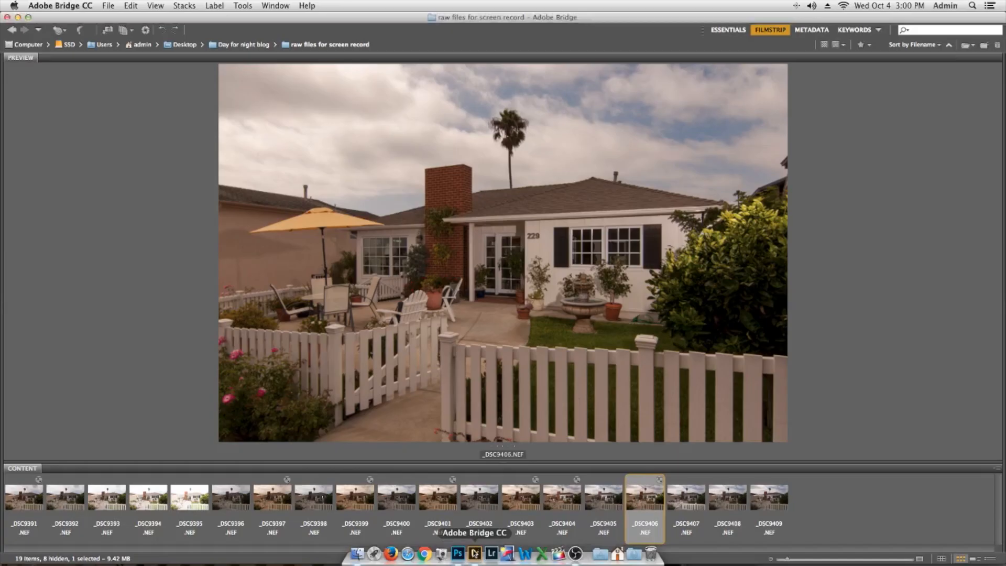
# Step: From Bridge, open _DSC9409.NEF with the previous conversion settings and add it to the composite as a black-masked Lighten layer
pyautogui.press('Right')
pyautogui.press('Right')
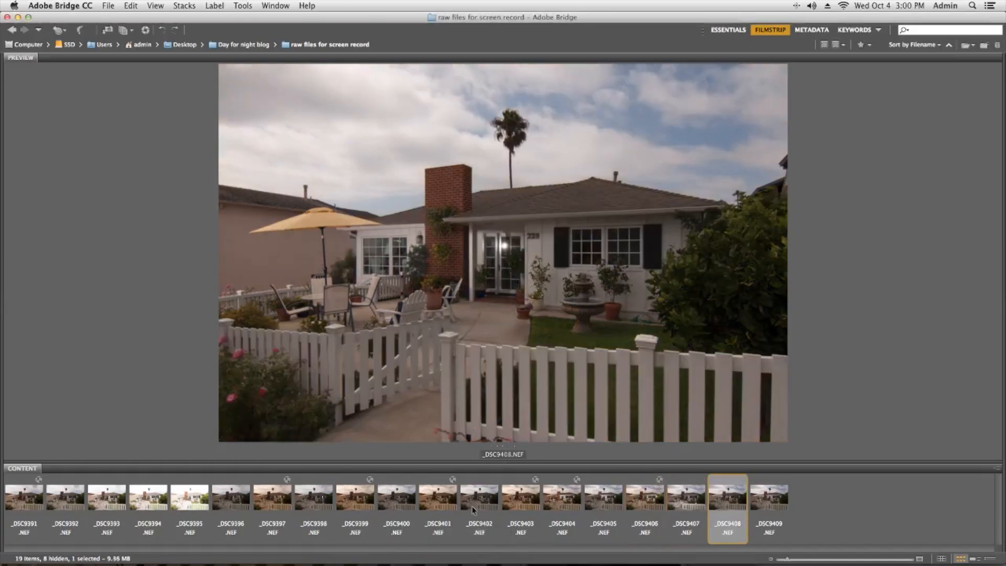
pyautogui.press('Left')
pyautogui.press('Right')
pyautogui.press('Right')
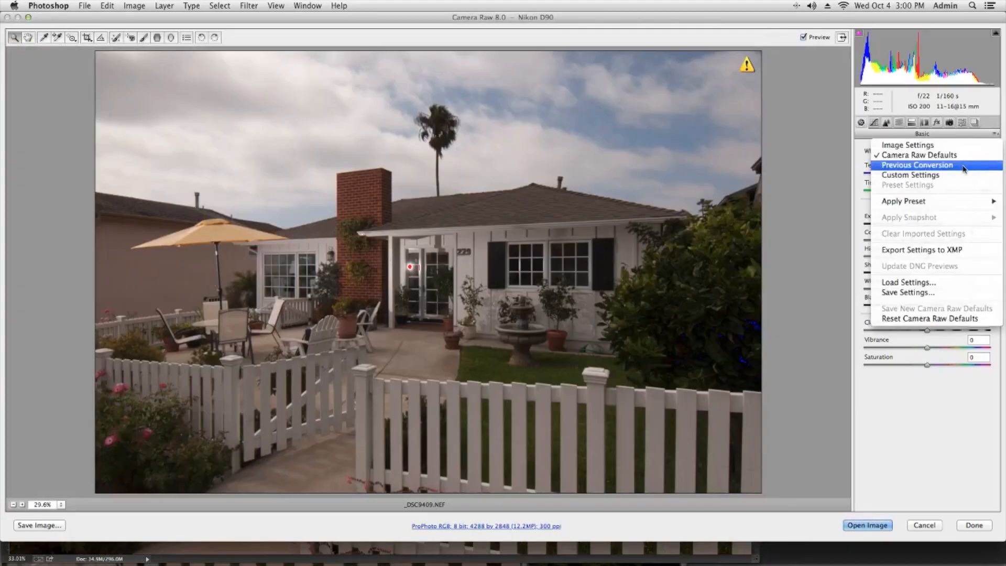
pyautogui.click(906, 164)
pyautogui.press('Return')
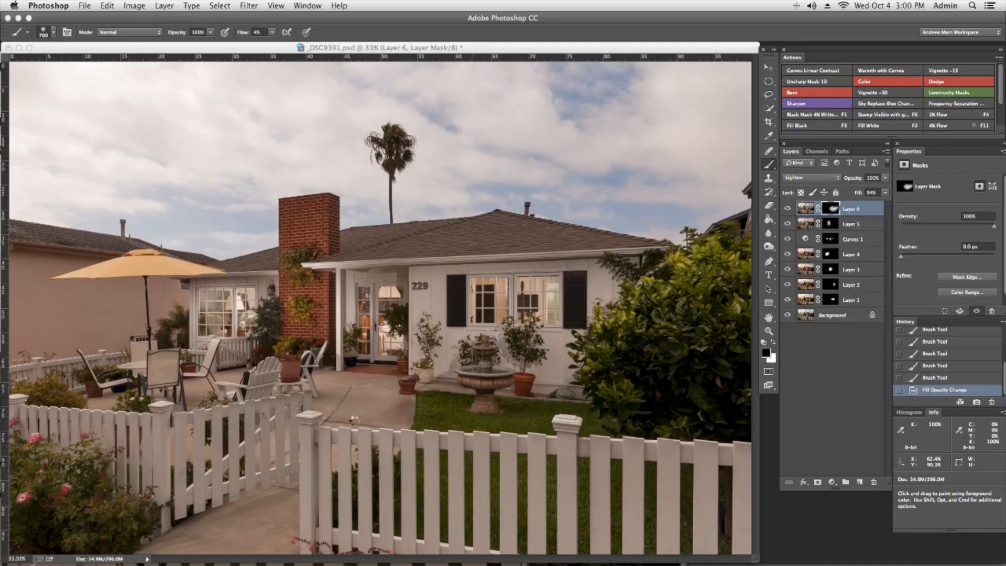
pyautogui.press('v')
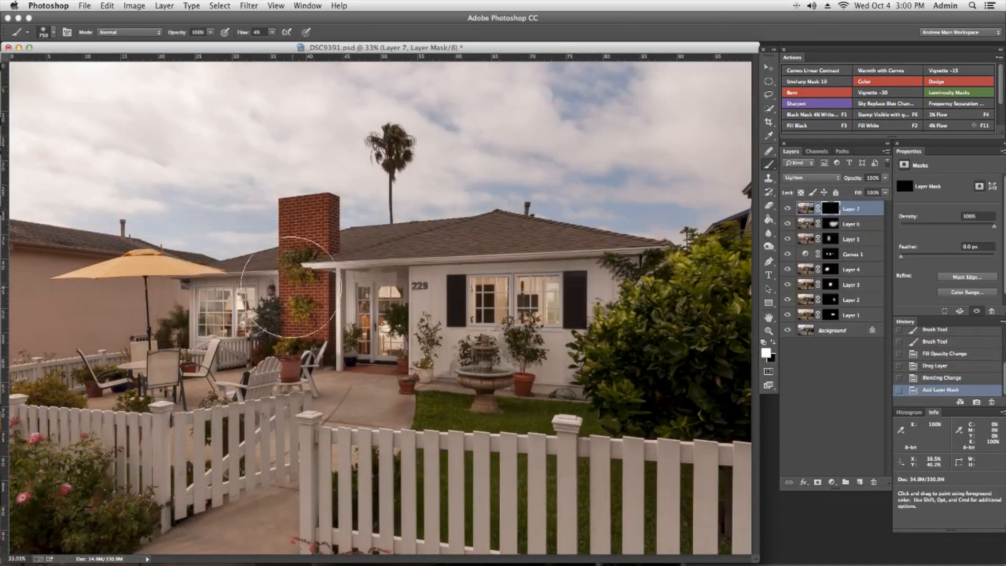
# Step: Paint Layer 7's mask white across the chimney and patio, and black with a smaller brush over the umbrella and neighbouring wall
pyautogui.moveTo(290, 287)
pyautogui.mouseDown()
pyautogui.moveTo(192, 352)
pyautogui.moveTo(137, 258)
pyautogui.moveTo(229, 298)
pyautogui.moveTo(184, 371)
pyautogui.moveTo(79, 315)
pyautogui.mouseUp()
pyautogui.press('x')
pyautogui.press('[')
pyautogui.press('[')
pyautogui.press('[')
pyautogui.press('[')
pyautogui.press('[')
pyautogui.moveTo(120, 272); pyautogui.dragTo(220, 273)
pyautogui.press(']')
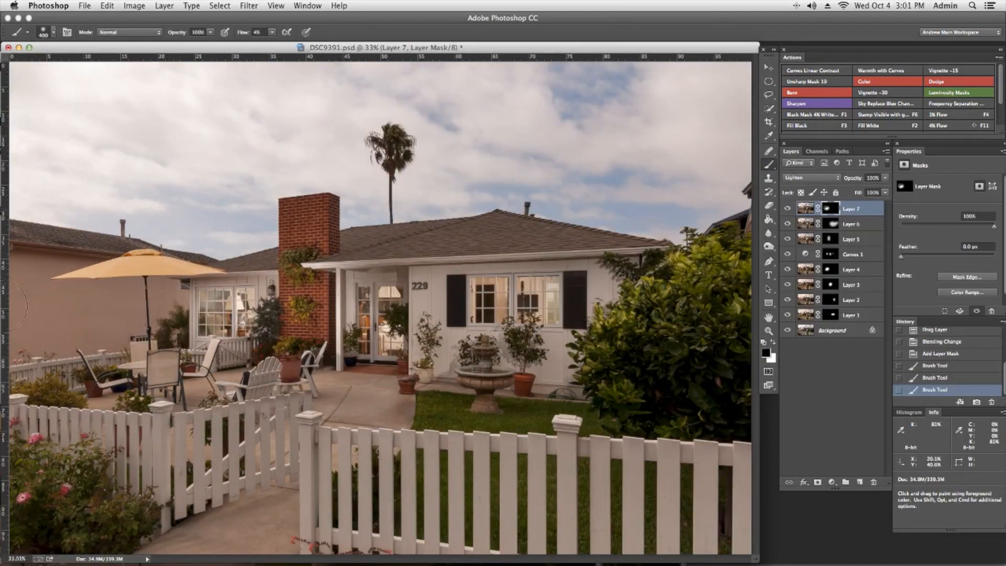
pyautogui.moveTo(58, 289); pyautogui.dragTo(61, 289)
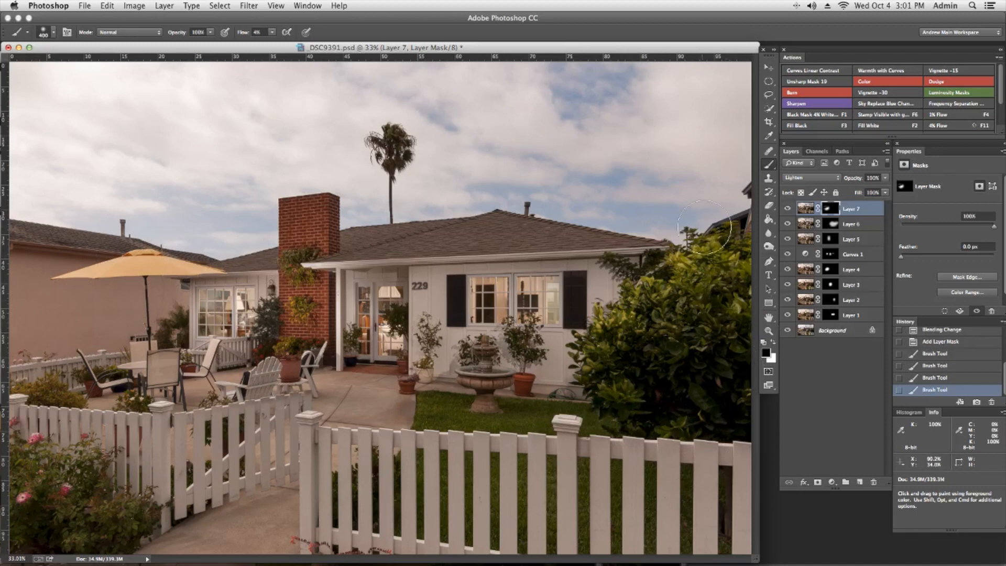
# Step: Compare the composite with Layers 7, 6 and 5 each hidden and shown in turn
pyautogui.click(787, 208)
pyautogui.click(787, 208)
pyautogui.click(787, 223)
pyautogui.click(787, 223)
pyautogui.click(787, 239)
pyautogui.click(787, 239)
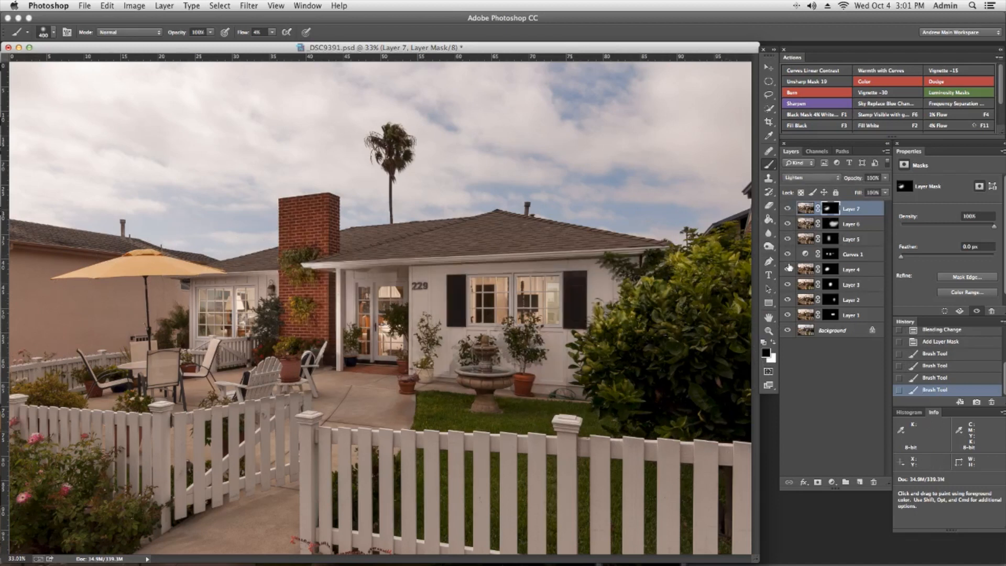
# Step: Touch up Layer 4's mask in black with a 100 px brush around the window left of the chimney
pyautogui.click(830, 269)
pyautogui.press('[')
pyautogui.press('[')
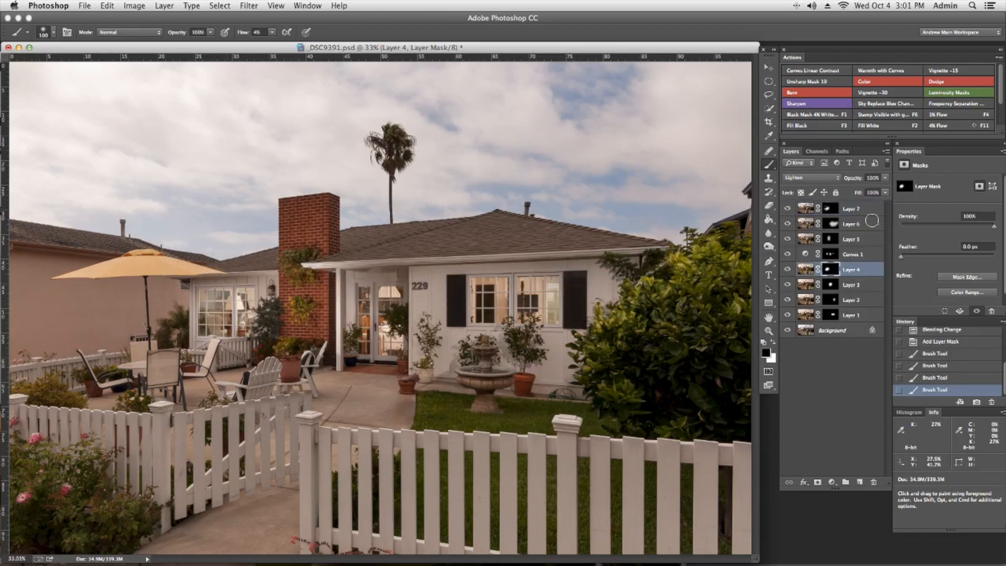
# Step: Run the Dodge action above Layer 7 and paint its Curves mask with a 400 px brush over the walkway outside the front doors
pyautogui.click(869, 210)
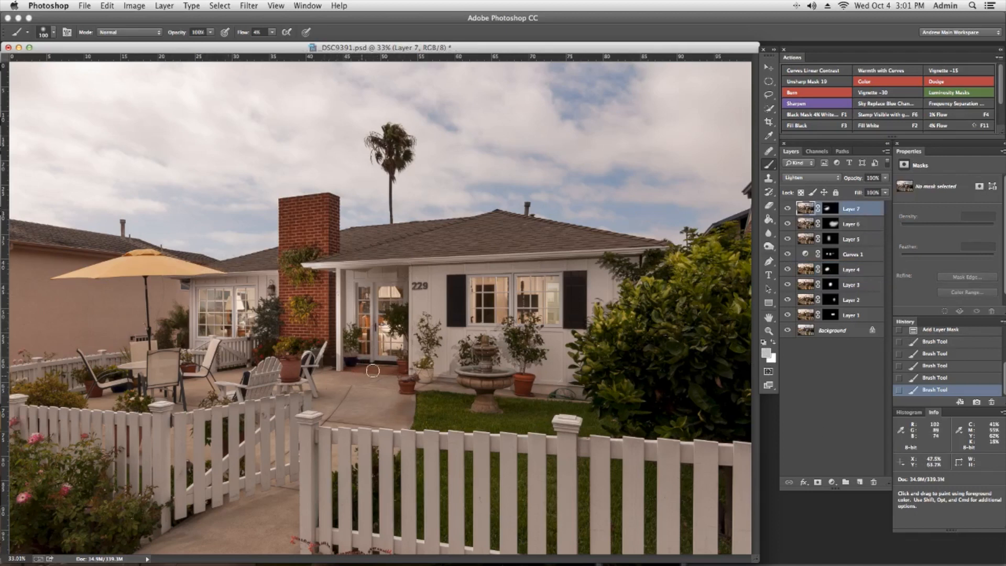
pyautogui.click(951, 82)
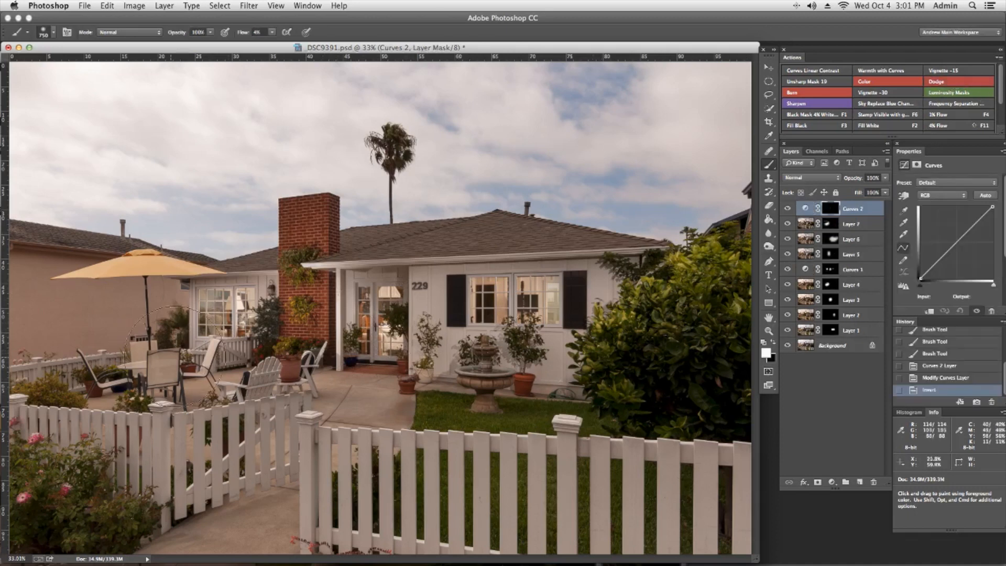
pyautogui.press('[')
pyautogui.press('[')
pyautogui.press('[')
pyautogui.press('[')
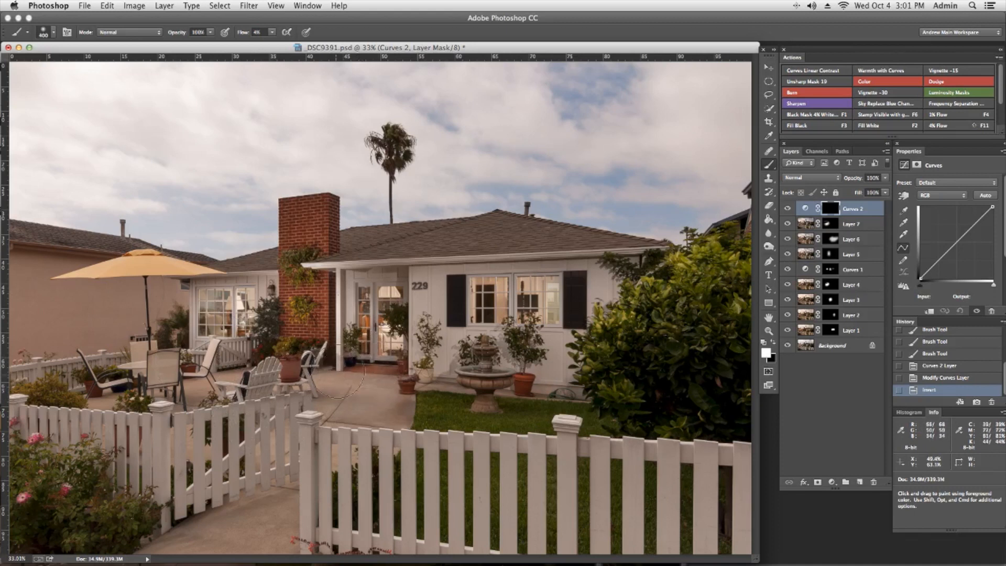
pyautogui.moveTo(338, 371); pyautogui.dragTo(493, 372)
# Step: Extend the new dodge mask over the doorstep with a 500 px brush and over the glass front doors with a 400 px brush
pyautogui.press(']')
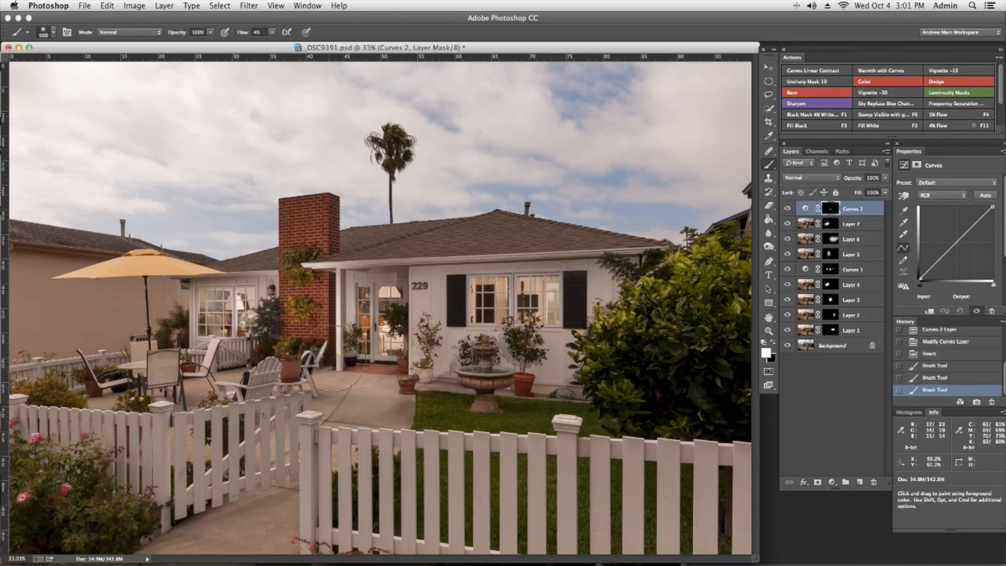
pyautogui.moveTo(332, 358); pyautogui.dragTo(382, 361)
pyautogui.press('[')
pyautogui.moveTo(364, 288)
pyautogui.mouseDown()
pyautogui.moveTo(415, 277)
pyautogui.moveTo(361, 301)
pyautogui.mouseUp()
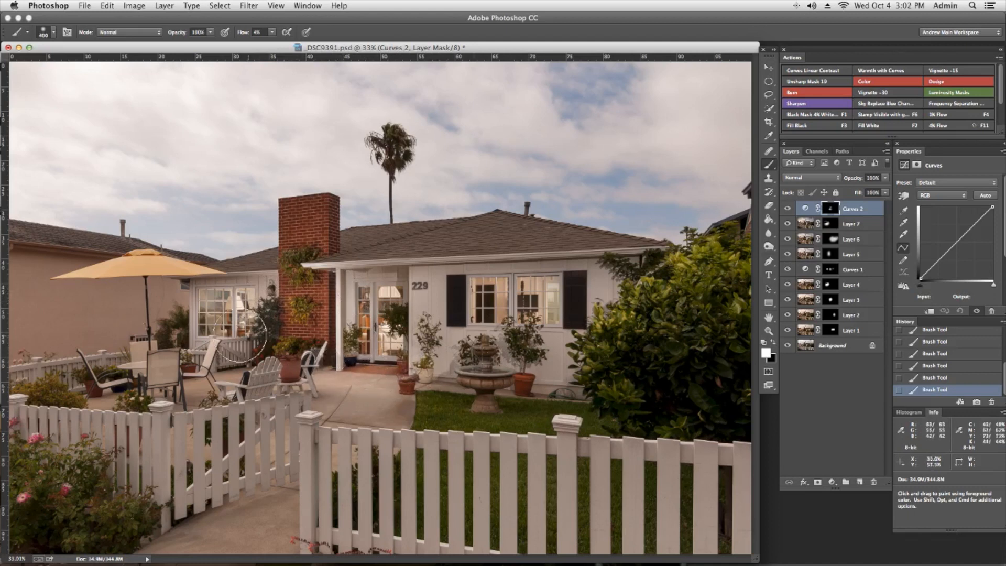
# Step: Extend the Curves 2 dodge mask in white over the patio and the lawn around the fountain, enlarging the brush to 700 px
pyautogui.moveTo(194, 354); pyautogui.dragTo(190, 366)
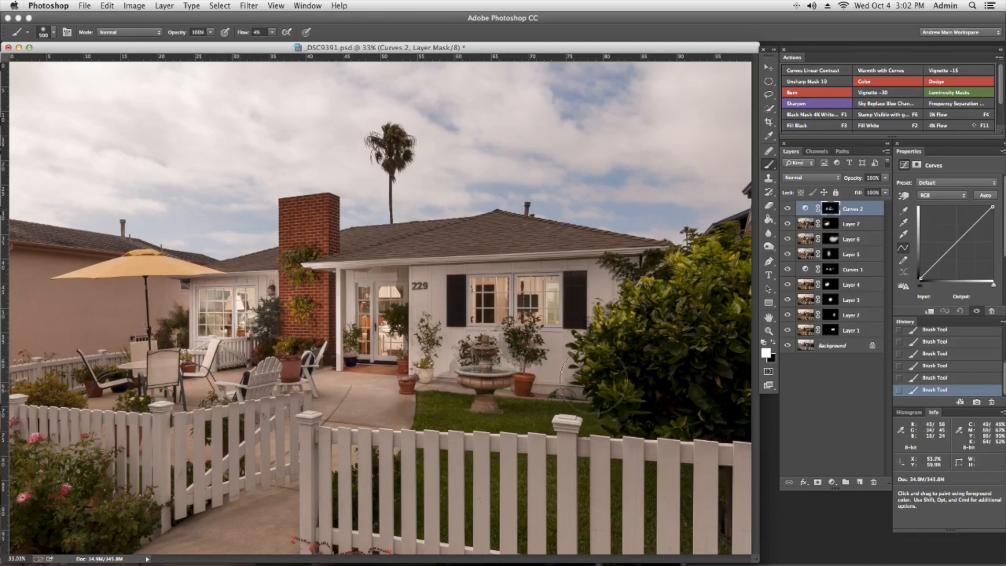
pyautogui.moveTo(598, 381); pyautogui.dragTo(512, 374)
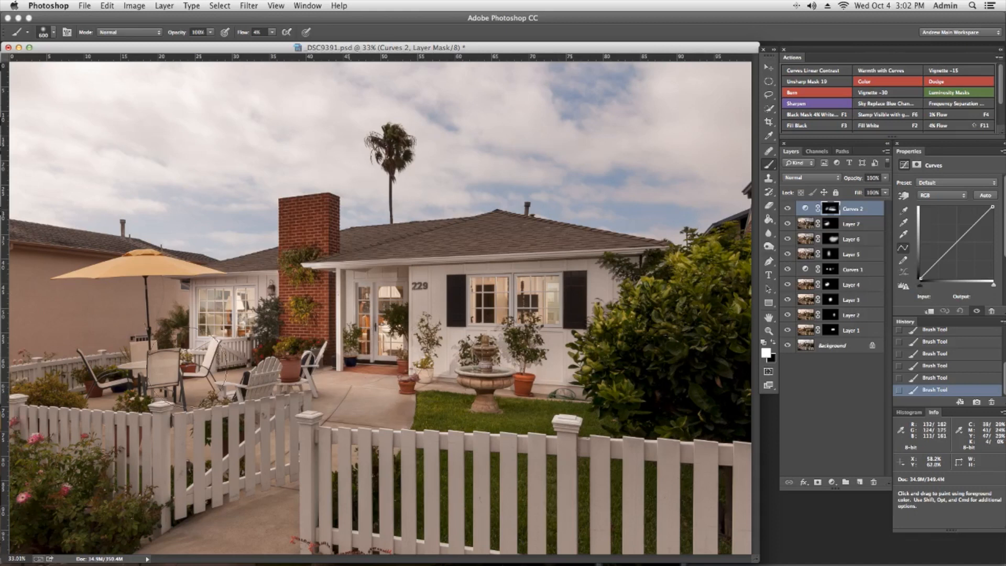
pyautogui.press(']')
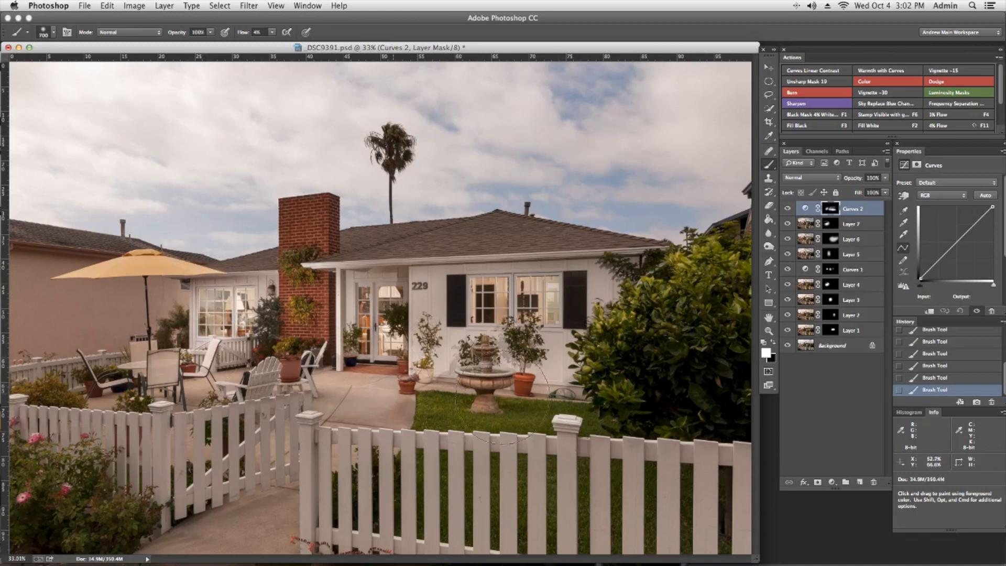
# Step: Run the Color action above Curves 2 and choose the golden orange #ebbe43 as foreground colour
pyautogui.click(889, 81)
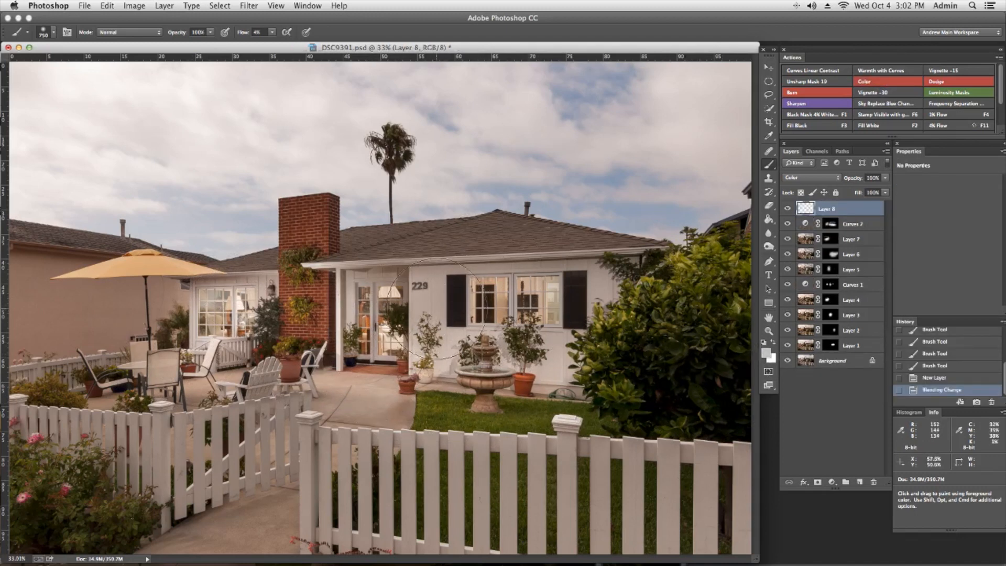
pyautogui.click(767, 354)
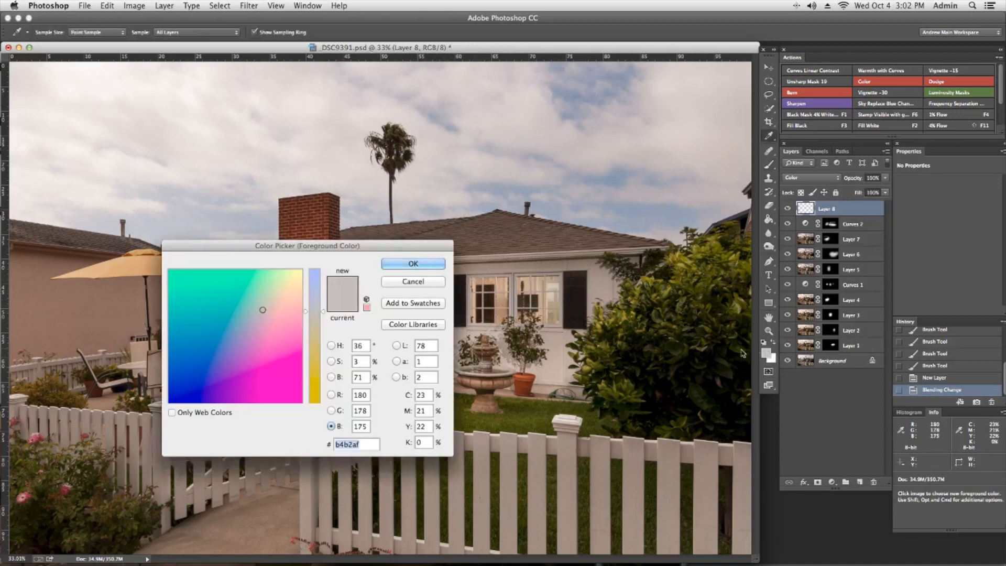
pyautogui.moveTo(324, 313); pyautogui.dragTo(324, 367)
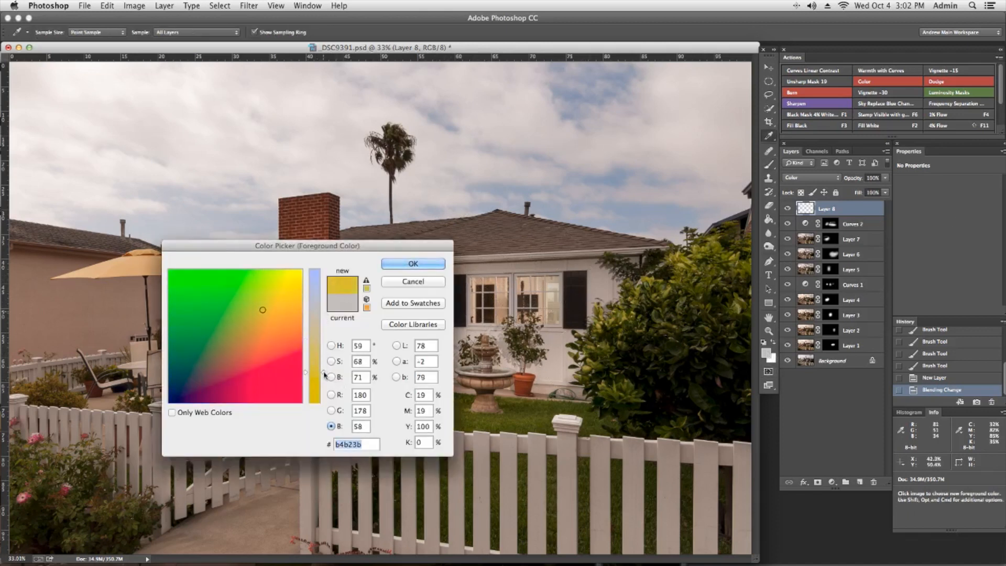
pyautogui.moveTo(277, 312); pyautogui.dragTo(292, 298)
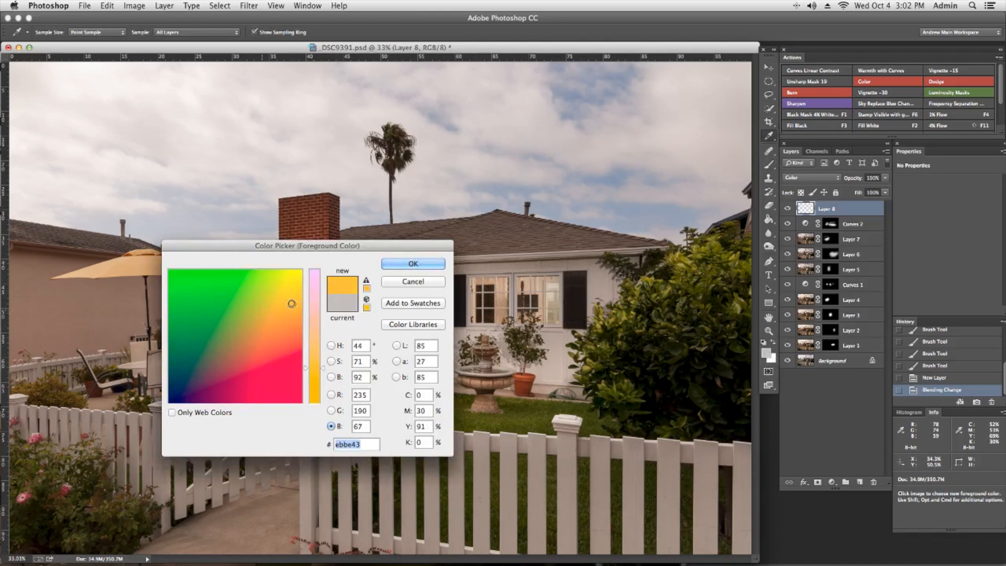
pyautogui.click(406, 265)
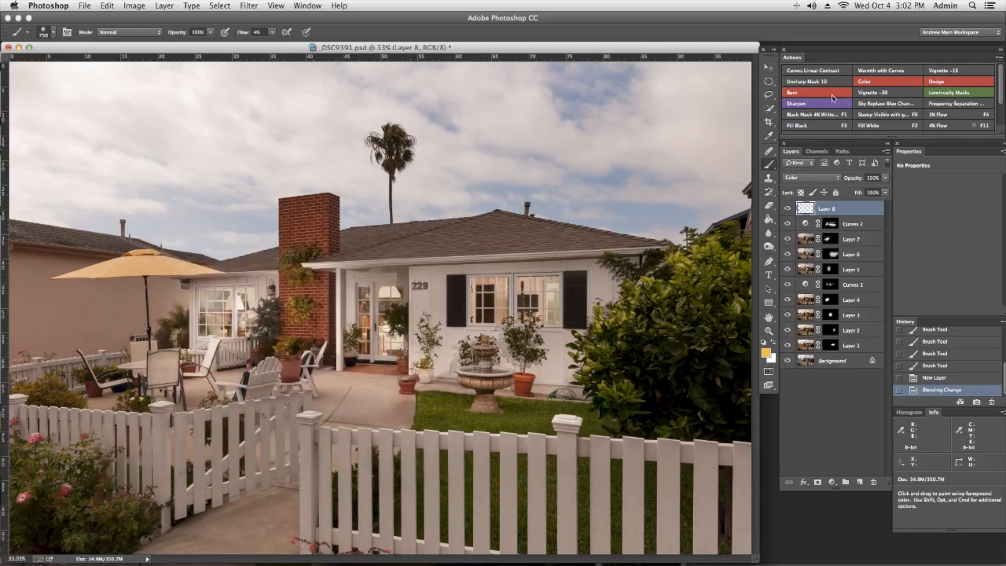
# Step: Set the brush flow to 1% and choose a more saturated orange as foreground colour for the colour layer
pyautogui.press('d')
pyautogui.press('F4')
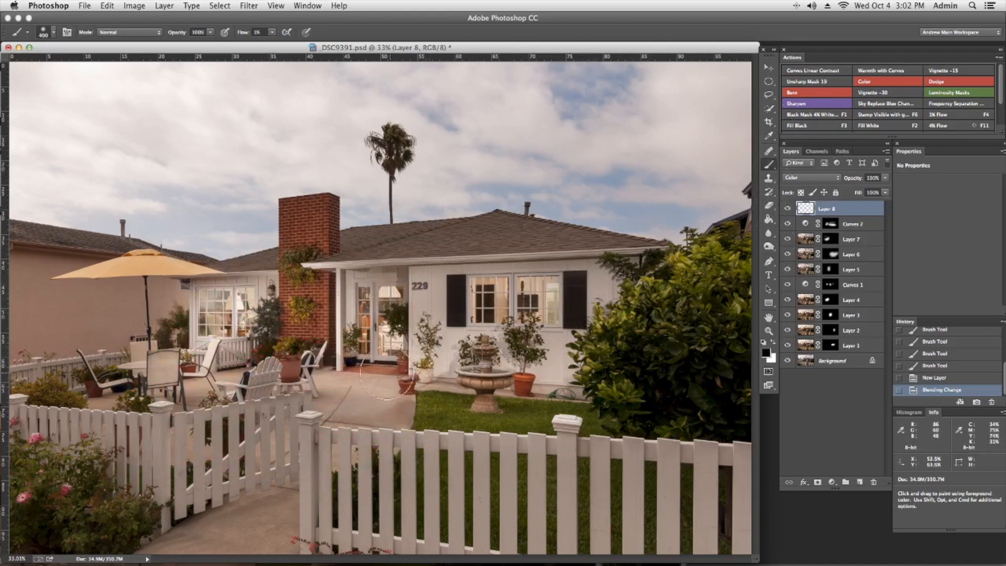
pyautogui.moveTo(387, 372); pyautogui.dragTo(359, 386)
pyautogui.click(766, 353)
pyautogui.click(303, 304)
pyautogui.click(412, 264)
# Step: Paint orange on Layer 8 over the walkway, the patio and the house facade, enlarging the brush from 400 to 600 px
pyautogui.moveTo(298, 366)
pyautogui.mouseDown()
pyautogui.moveTo(393, 374)
pyautogui.moveTo(421, 393)
pyautogui.mouseUp()
pyautogui.press(']')
pyautogui.press(']')
pyautogui.moveTo(422, 393); pyautogui.dragTo(488, 401)
pyautogui.moveTo(167, 366); pyautogui.dragTo(195, 287)
pyautogui.moveTo(398, 291); pyautogui.dragTo(511, 385)
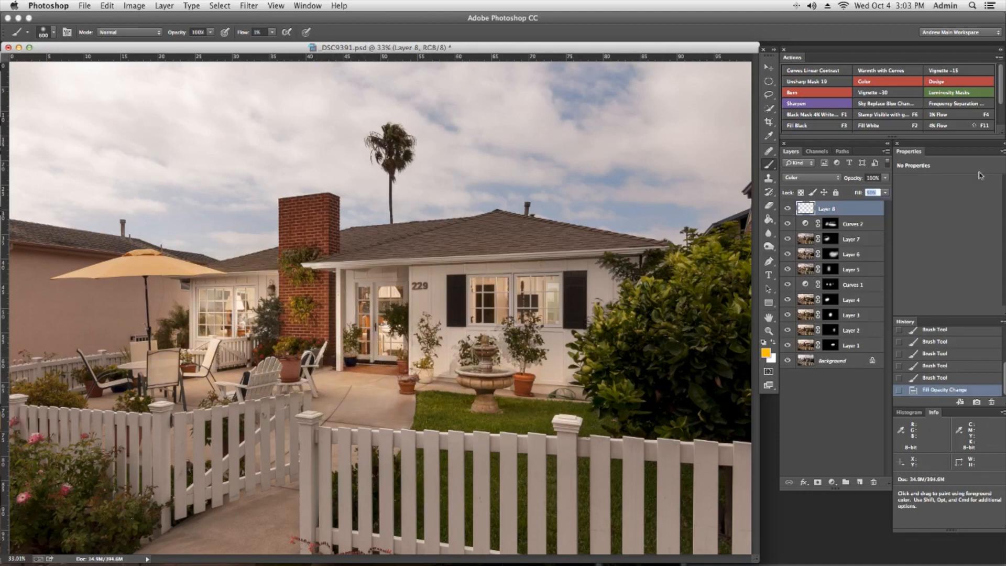
# Step: Run the Burn and Dodge actions above Layer 8 and paint the dodge mask with an 1100 px brush over the front fence and roses
pyautogui.click(816, 92)
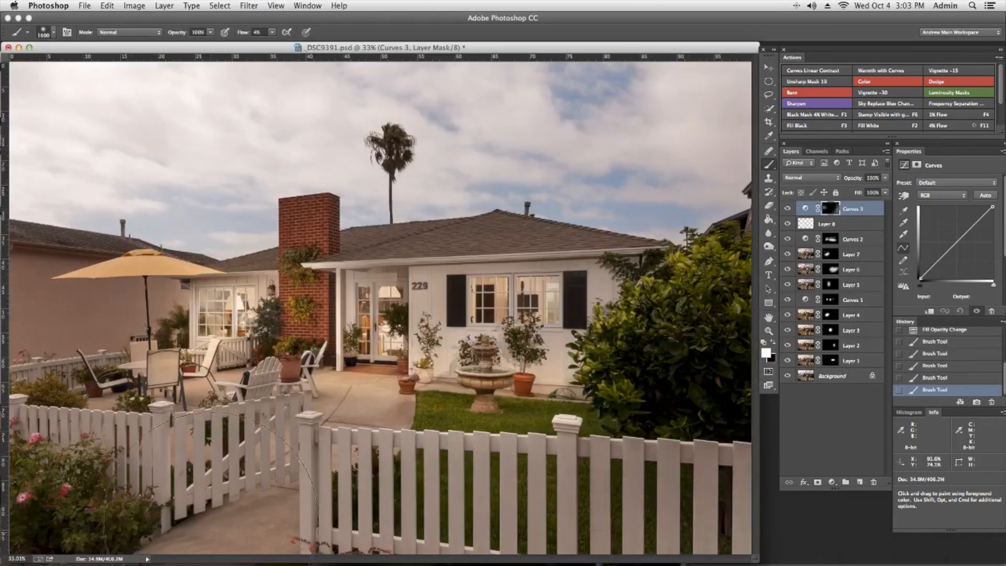
pyautogui.click(936, 81)
pyautogui.press('[')
pyautogui.press('[')
pyautogui.press('[')
pyautogui.press('[')
pyautogui.moveTo(79, 467); pyautogui.dragTo(275, 487)
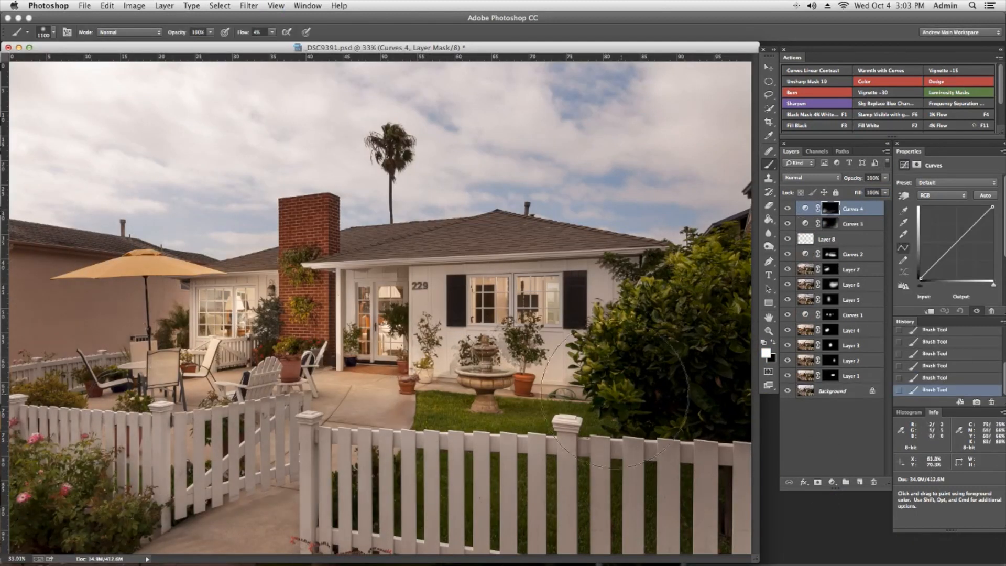
# Step: Extend the Curves 4 dodge mask over the patio furniture and, with an 800 px brush, over the umbrella and chimney area
pyautogui.moveTo(156, 372); pyautogui.dragTo(259, 384)
pyautogui.press('[')
pyautogui.press('[')
pyautogui.press('[')
pyautogui.moveTo(269, 324); pyautogui.dragTo(159, 327)
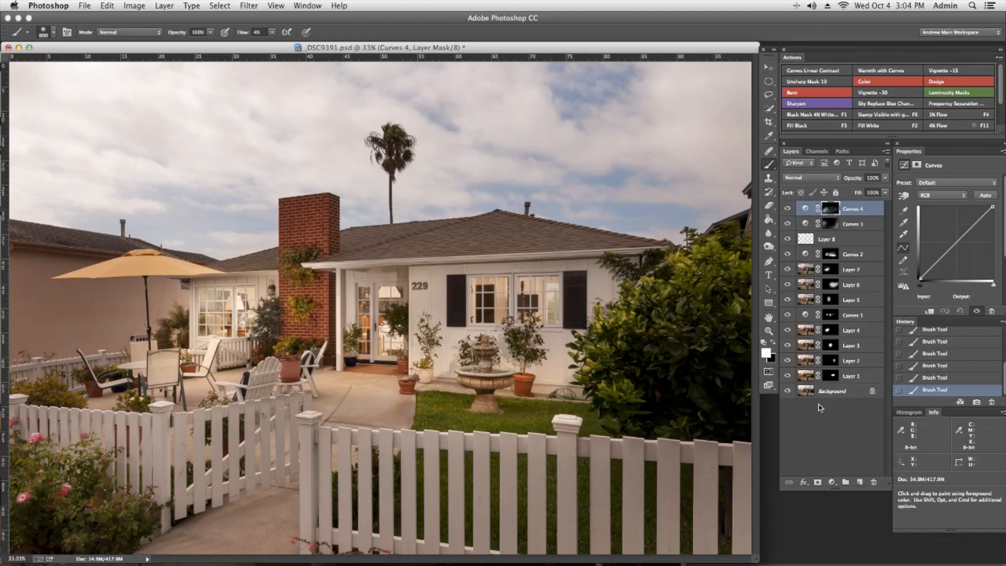
# Step: Stamp the visible layers into a new layer with guides and turn its copied blue channel into a selection through Quick Mask
pyautogui.click(878, 118)
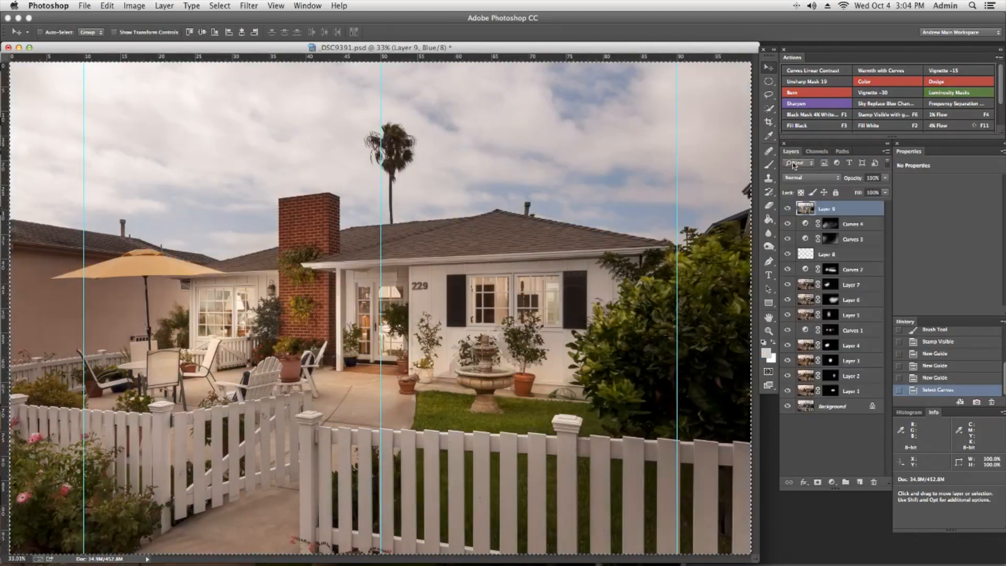
pyautogui.click(762, 371)
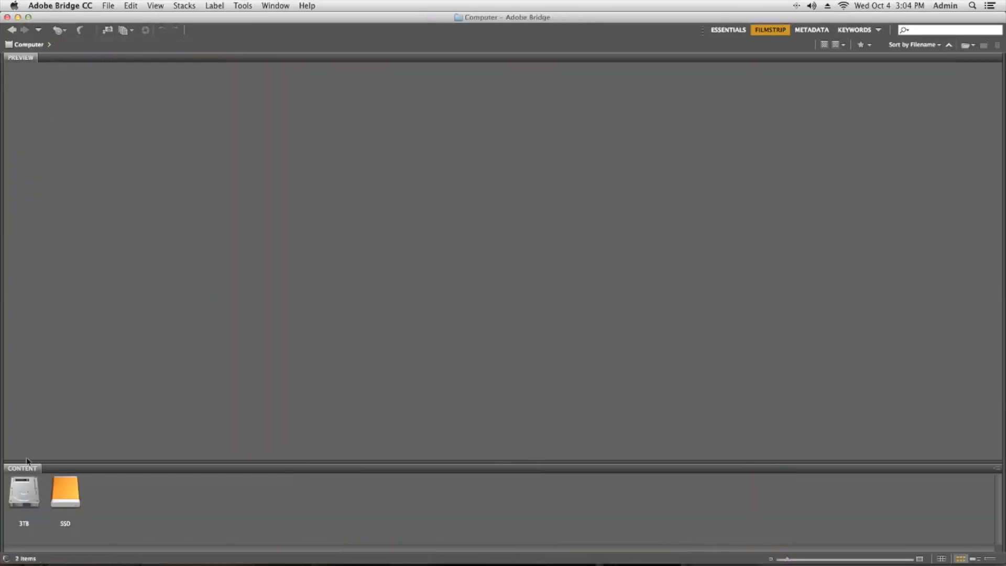
# Step: Browse in Adobe Bridge to a pink-streaked sunset sky photo and bring it into the house document above Layer 9
pyautogui.doubleClick(148, 494)
pyautogui.doubleClick(150, 496)
pyautogui.doubleClick(150, 496)
pyautogui.moveTo(299, 548); pyautogui.dragTo(579, 548)
pyautogui.click(602, 512)
pyautogui.doubleClick(602, 512)
pyautogui.click(873, 524)
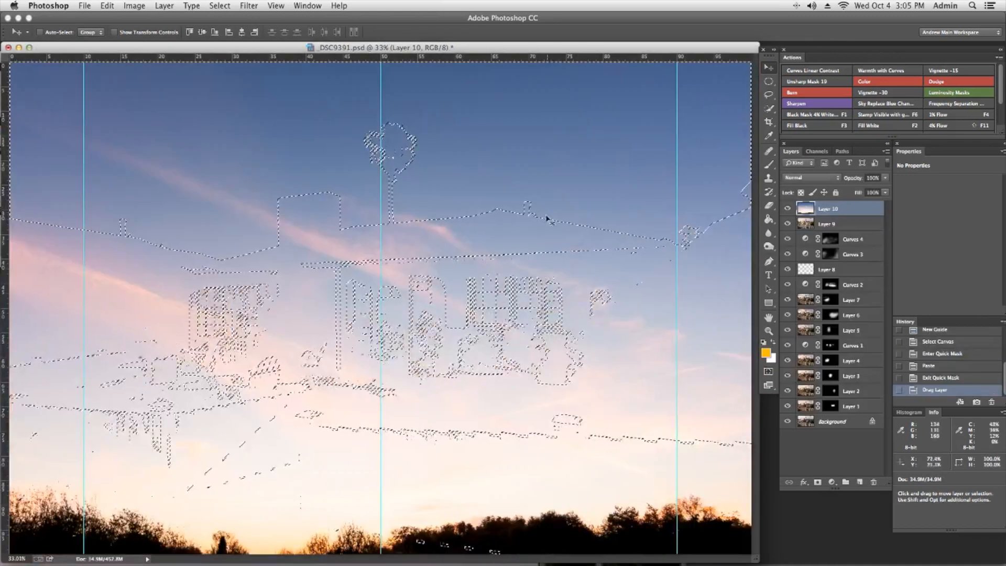
# Step: Mask the sky layer from the selection and fill the pen-outlined house area below the roofline with black on the mask
pyautogui.click(817, 481)
pyautogui.press('p')
pyautogui.press('f')
pyautogui.press('f')
pyautogui.press('super+semicolon')
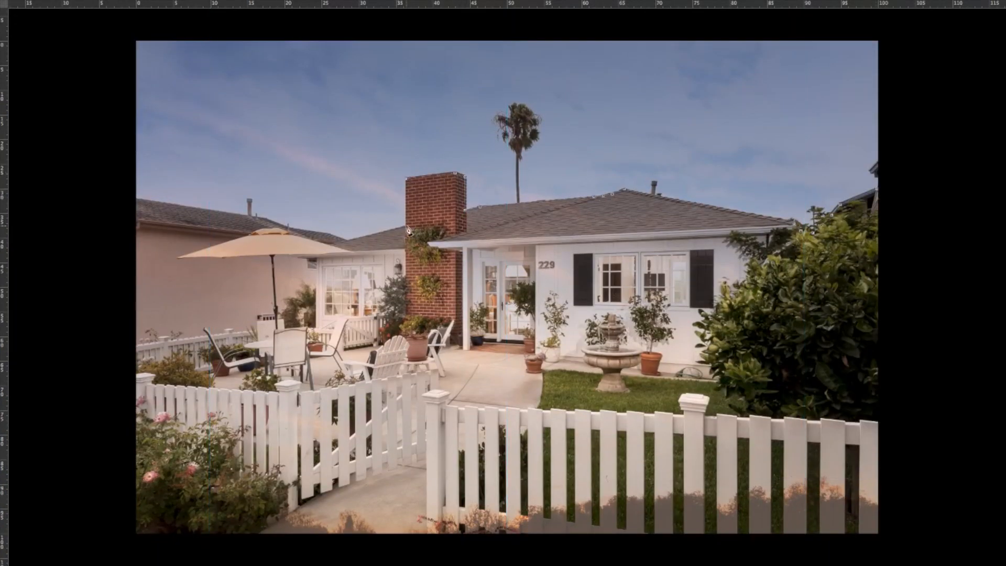
pyautogui.click(894, 541)
pyautogui.click(894, 197)
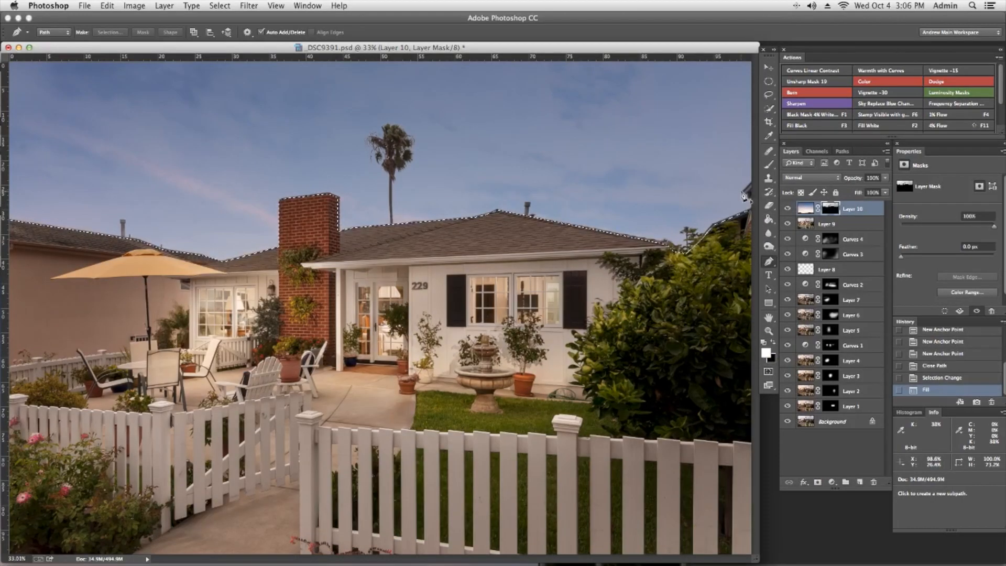
pyautogui.press('super+d')
# Step: Clean Layer 10's mask to pure white in the sky by inverting it, burning the shadows broadly and inverting it back
pyautogui.press('o')
pyautogui.keyDown('alt'); pyautogui.click(830, 208); pyautogui.keyUp('alt')
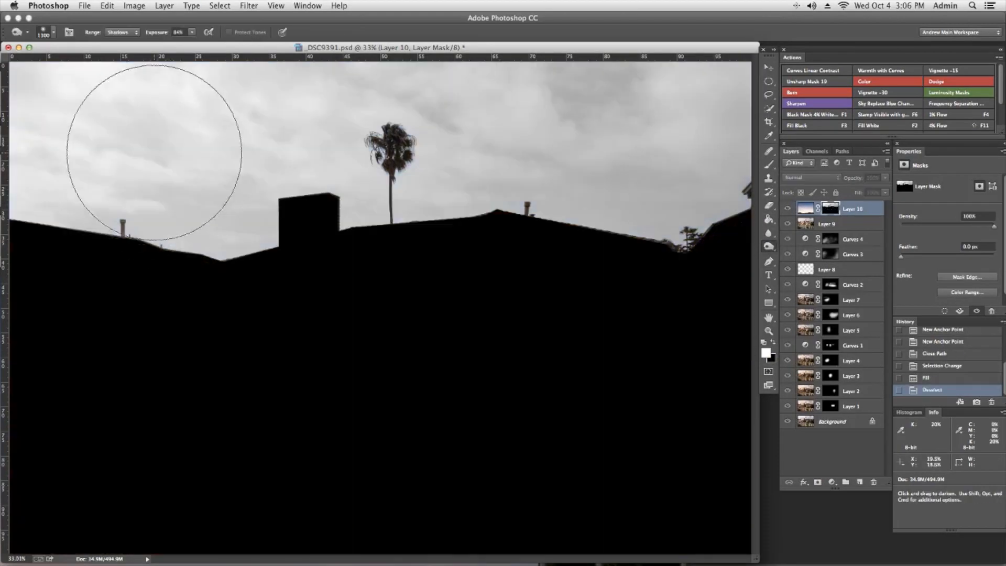
pyautogui.press('super+i')
pyautogui.moveTo(50, 145)
pyautogui.mouseDown()
pyautogui.moveTo(613, 123)
pyautogui.moveTo(673, 136)
pyautogui.mouseUp()
pyautogui.press('[')
pyautogui.press('[')
pyautogui.press('[')
pyautogui.press('[')
pyautogui.press('[')
pyautogui.moveTo(673, 136); pyautogui.dragTo(1, 142)
pyautogui.press('super+i')
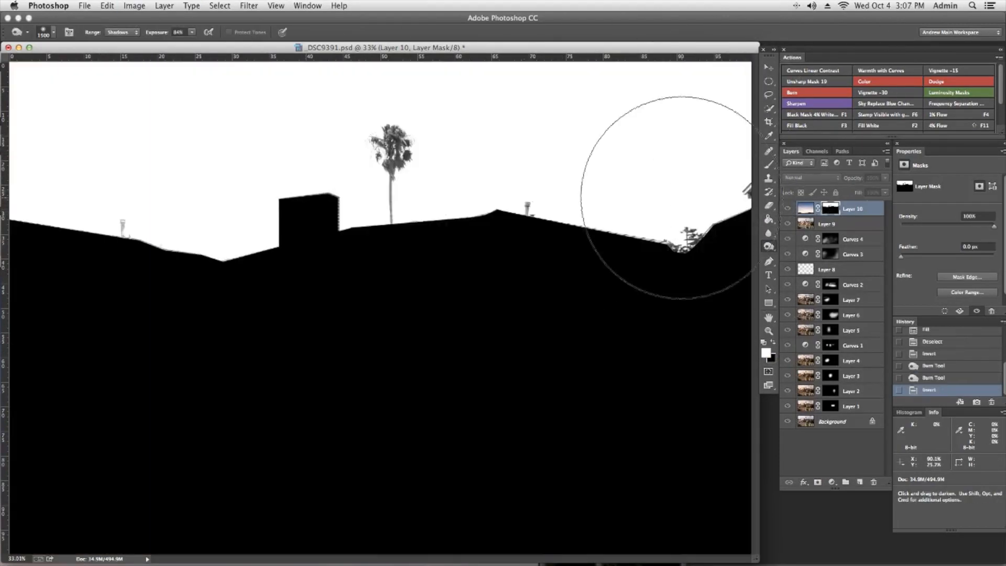
# Step: Burn the palm tree and the main roof's vent pipe to black in Layer 10's mask with a 300 px brush
pyautogui.press('super+i')
pyautogui.press('[')
pyautogui.press('[')
pyautogui.press('[')
pyautogui.press('[')
pyautogui.press('[')
pyautogui.press('[')
pyautogui.press('[')
pyautogui.press('super+i')
pyautogui.moveTo(390, 151)
pyautogui.mouseDown()
pyautogui.moveTo(449, 186)
pyautogui.moveTo(578, 198)
pyautogui.mouseUp()
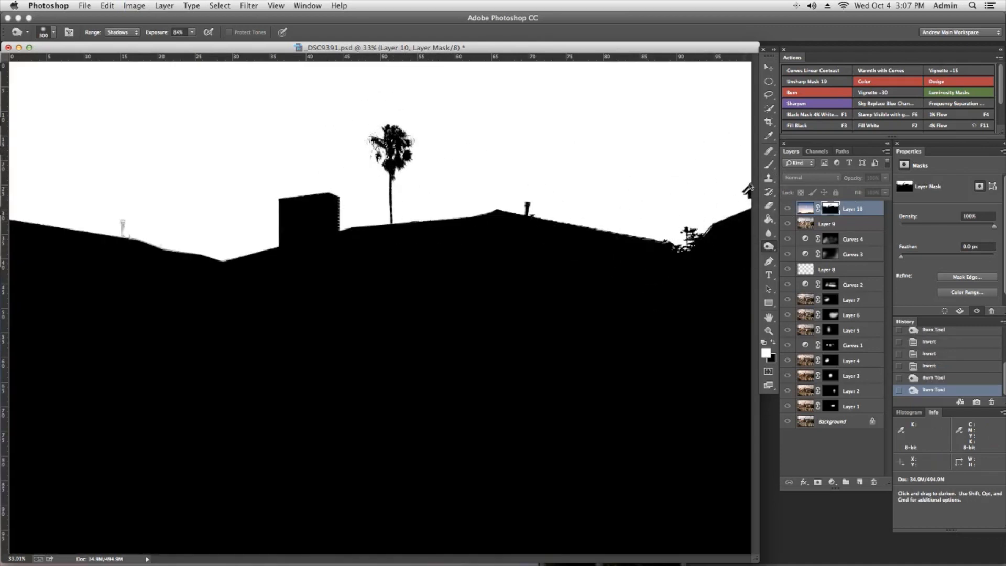
# Step: Burn the vent pipe and roof edge of the neighbouring house in the sky mask with a smaller brush
pyautogui.press('[')
pyautogui.press('[')
pyautogui.press('[')
pyautogui.press('[')
pyautogui.press('[')
pyautogui.click(729, 200)
pyautogui.moveTo(114, 240); pyautogui.dragTo(137, 247)
pyautogui.moveTo(138, 248); pyautogui.dragTo(181, 248)
# Step: Unlink the sky image from its mask and move it upward so the pink clouds sit above the roofline
pyautogui.click(805, 208)
pyautogui.click(817, 209)
pyautogui.press('v')
pyautogui.moveTo(210, 193); pyautogui.dragTo(189, 111)
# Step: Duplicate the sky layer with its mask and set the copy's blending mode to Normal
pyautogui.press('super+j')
pyautogui.click(818, 178)
pyautogui.click(804, 195)
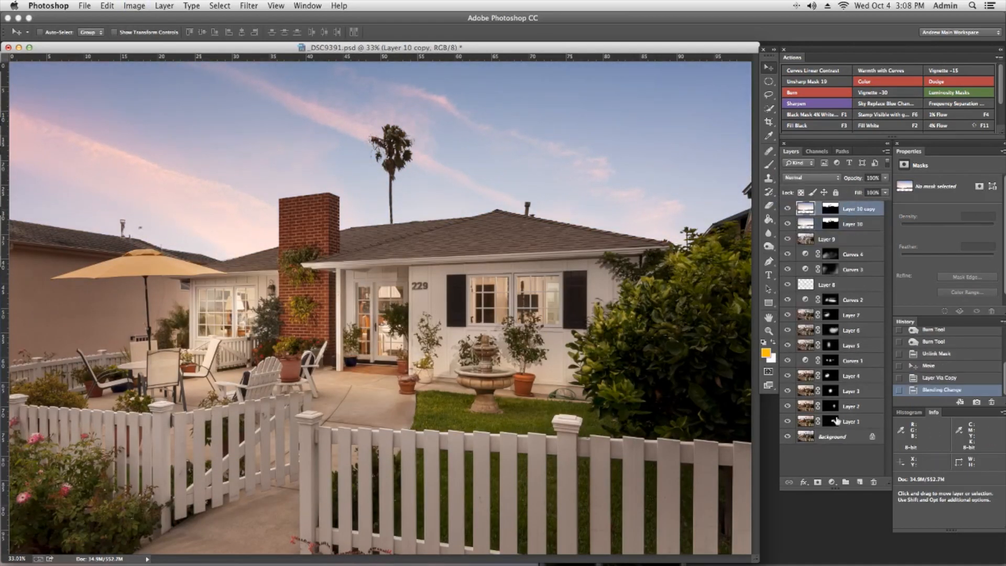
# Step: Create a new layer above the sky and clone clean sky over the area beside the palm's left fronds
pyautogui.press('super+alt+shift+n')
pyautogui.moveTo(314, 105); pyautogui.dragTo(440, 211)
pyautogui.press('s')
pyautogui.keyDown('alt'); pyautogui.click(339, 283); pyautogui.keyUp('alt')
pyautogui.moveTo(361, 282); pyautogui.dragTo(356, 317)
pyautogui.keyDown('alt'); pyautogui.click(310, 242); pyautogui.keyUp('alt')
pyautogui.moveTo(341, 258); pyautogui.dragTo(330, 247)
# Step: Clone sky with a 20 px brush at 30% flow above the palm's left fronds and along its right fronds
pyautogui.moveTo(331, 236); pyautogui.dragTo(365, 187)
pyautogui.keyDown('alt'); pyautogui.click(335, 188); pyautogui.keyUp('alt')
pyautogui.click(375, 198)
pyautogui.moveTo(338, 222)
pyautogui.mouseDown()
pyautogui.moveTo(387, 207)
pyautogui.moveTo(358, 193)
pyautogui.mouseUp()
pyautogui.keyDown('alt'); pyautogui.click(314, 213); pyautogui.keyUp('alt')
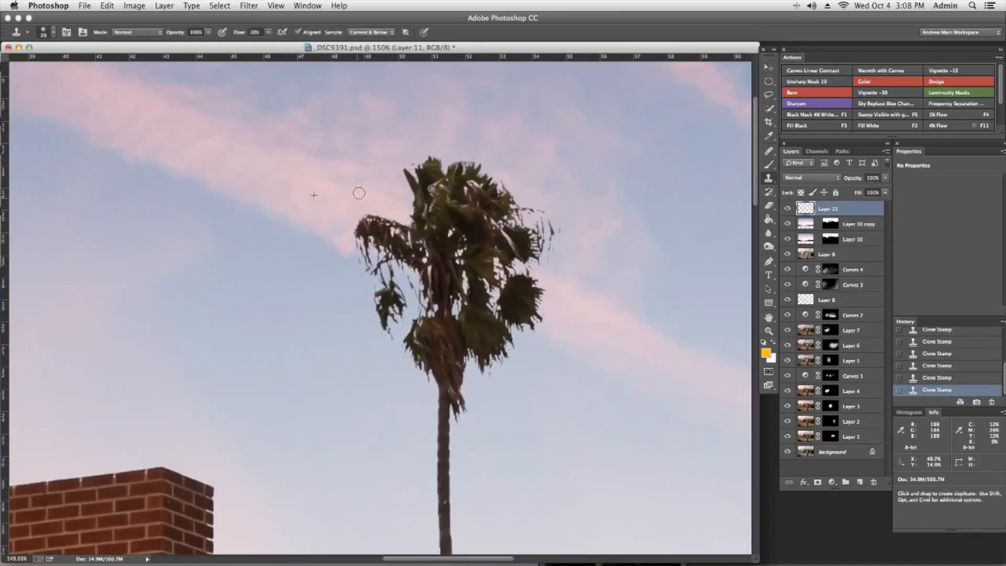
pyautogui.moveTo(531, 200); pyautogui.dragTo(541, 249)
# Step: Retouch a leftover spot in the sky on Layer 11 with a 15 px Healing Brush
pyautogui.press('super+0')
pyautogui.press('j')
pyautogui.click(419, 131)
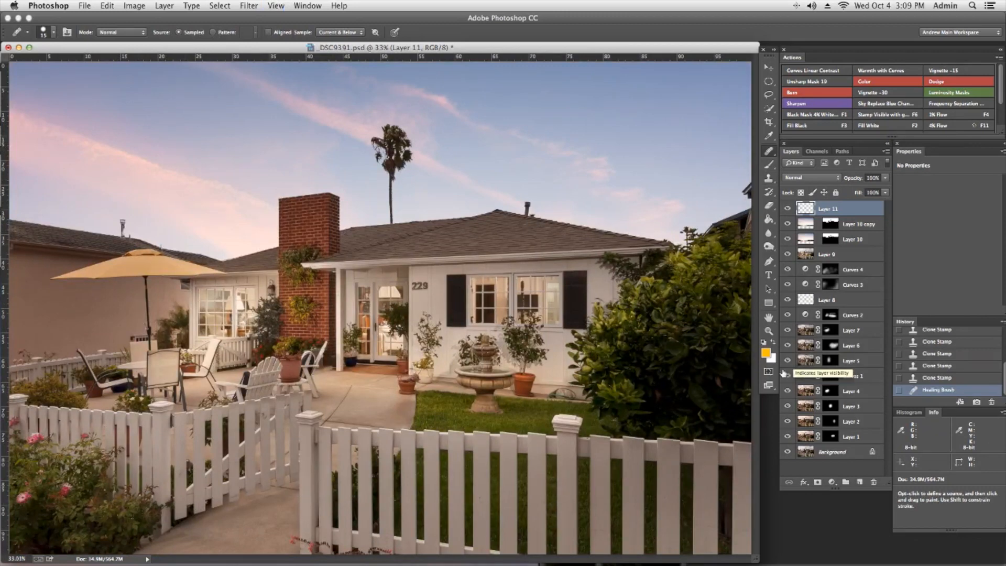
# Step: Group Layer 11 with the two sky layers and set the group's fill to 96%
pyautogui.keyDown('shift'); pyautogui.click(852, 239); pyautogui.keyUp('shift')
pyautogui.press('super+g')
pyautogui.moveTo(857, 193); pyautogui.dragTo(855, 194)
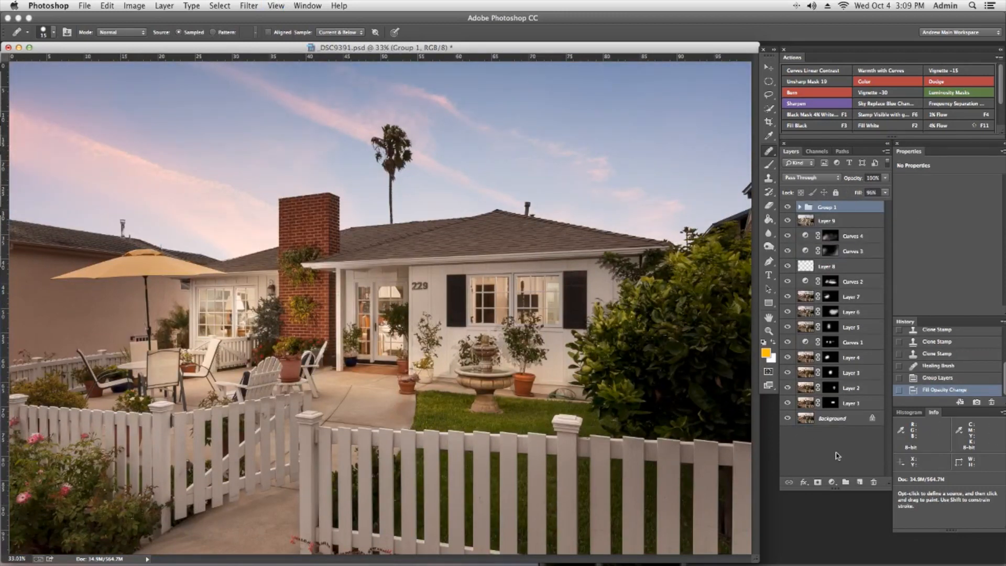